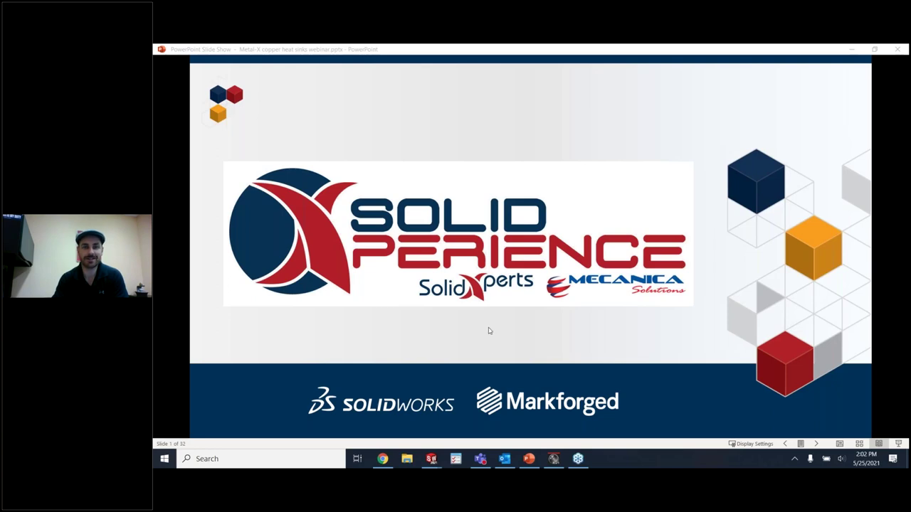
Step: Advance the slide show from the SolidXperience title to slide 2 introducing both presenters
{"action": "left_click", "coordinate": [517, 333]}
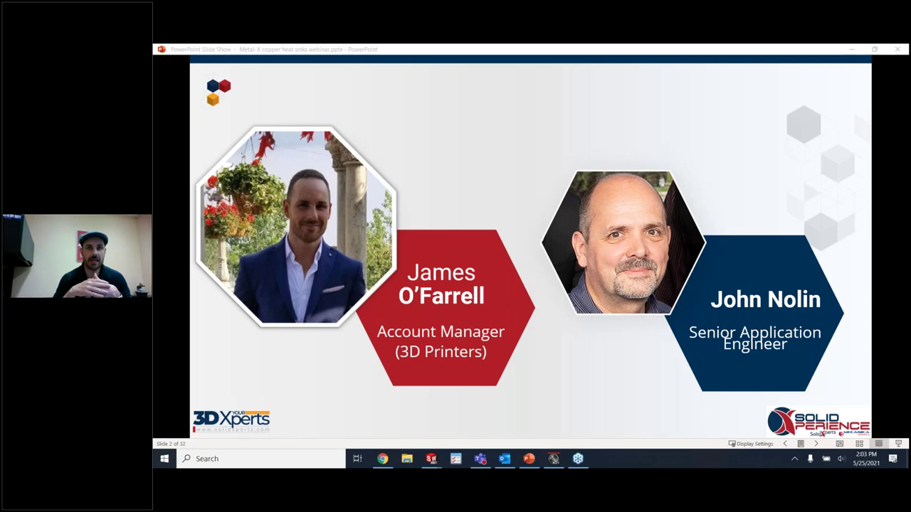
Step: Advance the slide show to slide 3, the SolidXperts ABOUT slide
{"action": "left_click", "coordinate": [522, 343]}
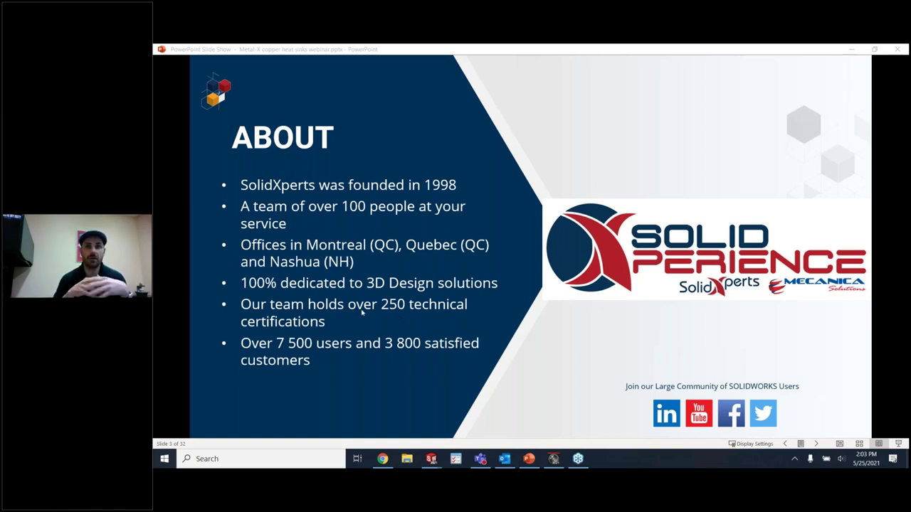
Step: Move past the team group photo to slide 6, Value Added Reseller
{"action": "left_click", "coordinate": [432, 330]}
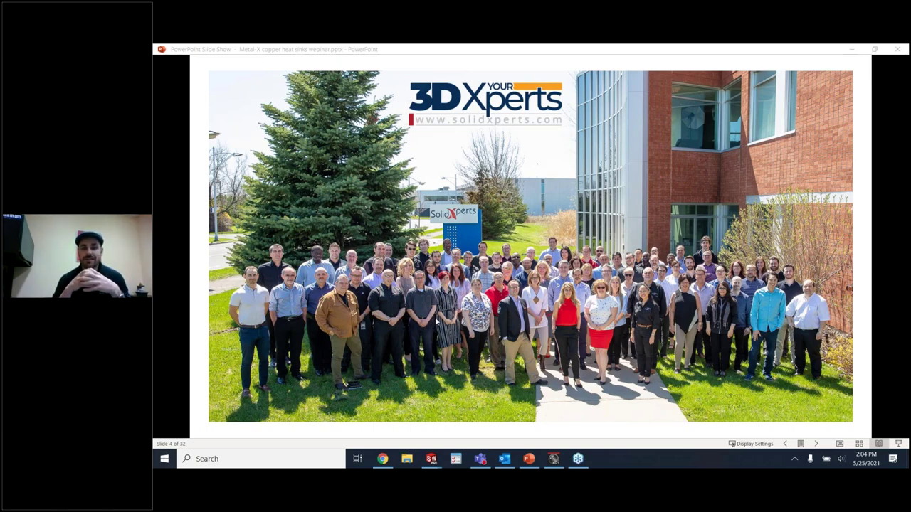
{"action": "key", "text": "Right"}
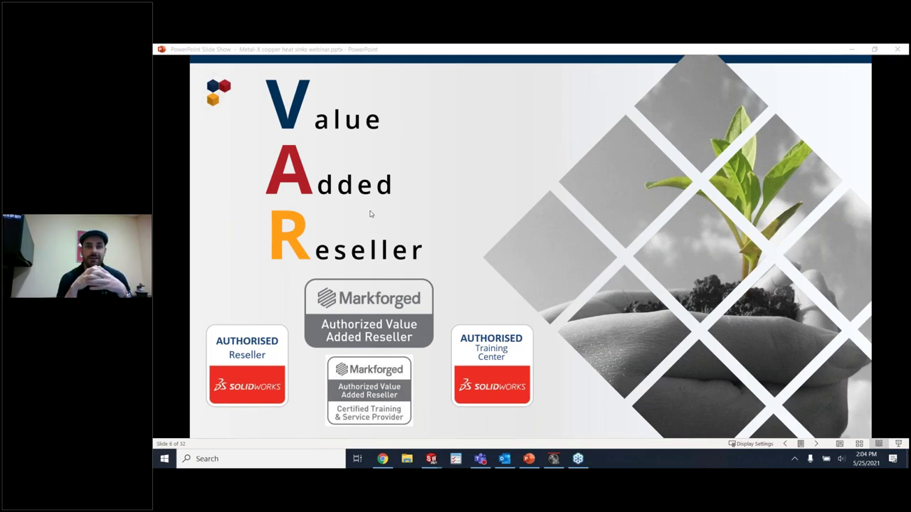
Step: Settle the slide show on slide 7, Markforged's 2014 Mark One release
{"action": "key", "text": "Right"}
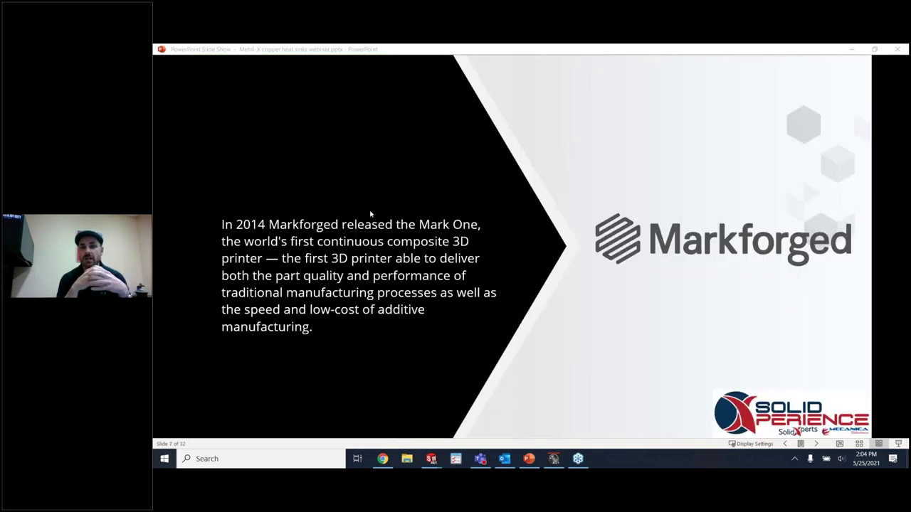
{"action": "key", "text": "Right"}
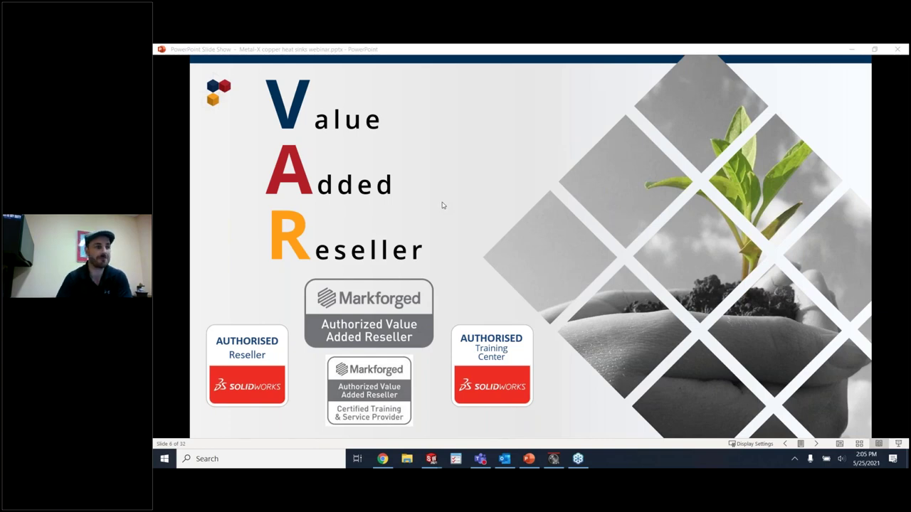
{"action": "left_click", "coordinate": [442, 206]}
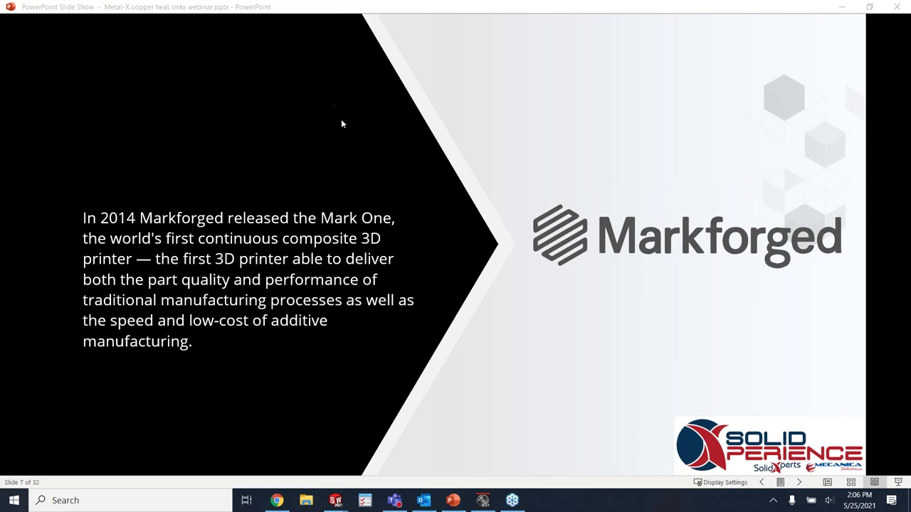
Step: Advance to slide 8, Metal-X System, listing printable metals and applications
{"action": "left_click", "coordinate": [288, 137]}
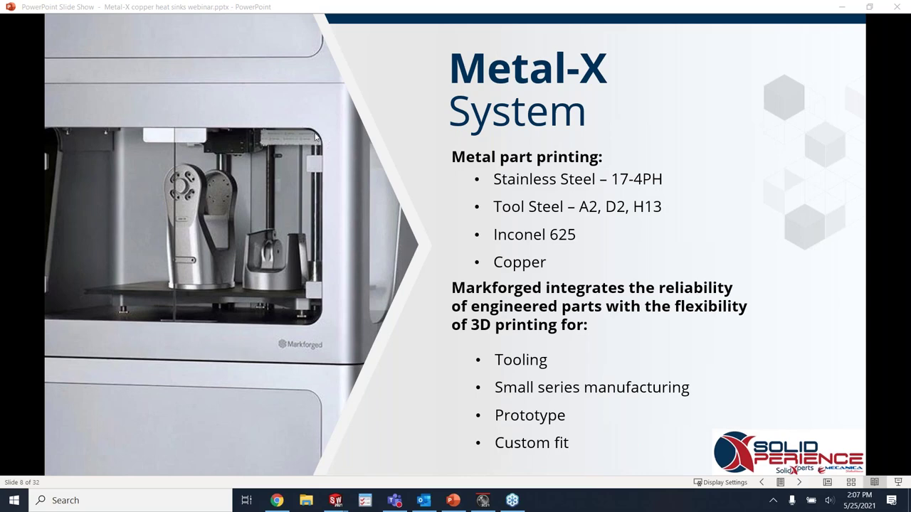
Step: Advance to slide 9, The Metal X Printer, with its three key features
{"action": "left_click", "coordinate": [517, 129]}
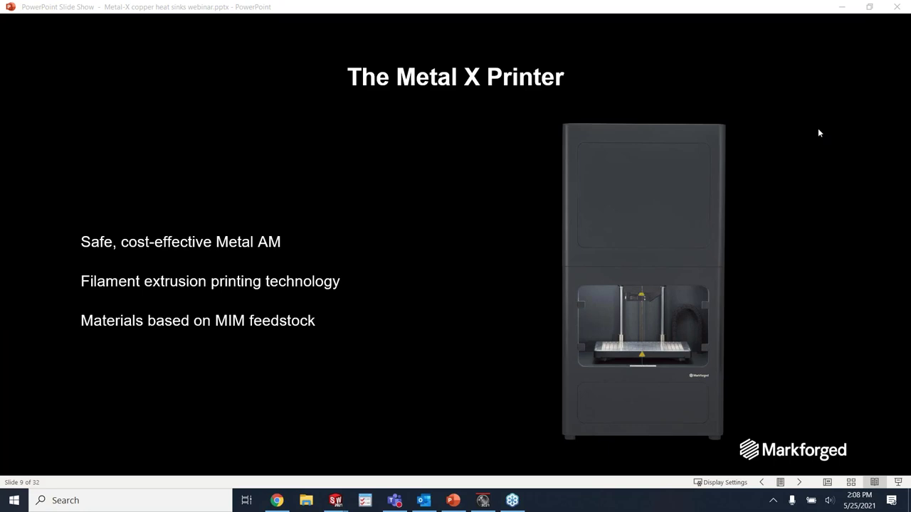
Step: Advance to slide 10, The Metal-X Process: Print + Wash + Sinter
{"action": "key", "text": "Right"}
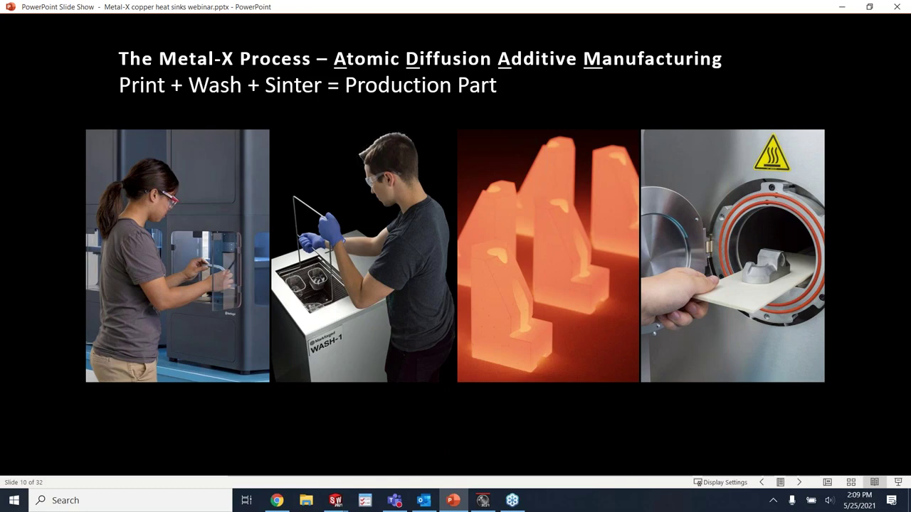
Step: Advance to slide 11, After Printing: Green ADAM Part
{"action": "left_click", "coordinate": [720, 219]}
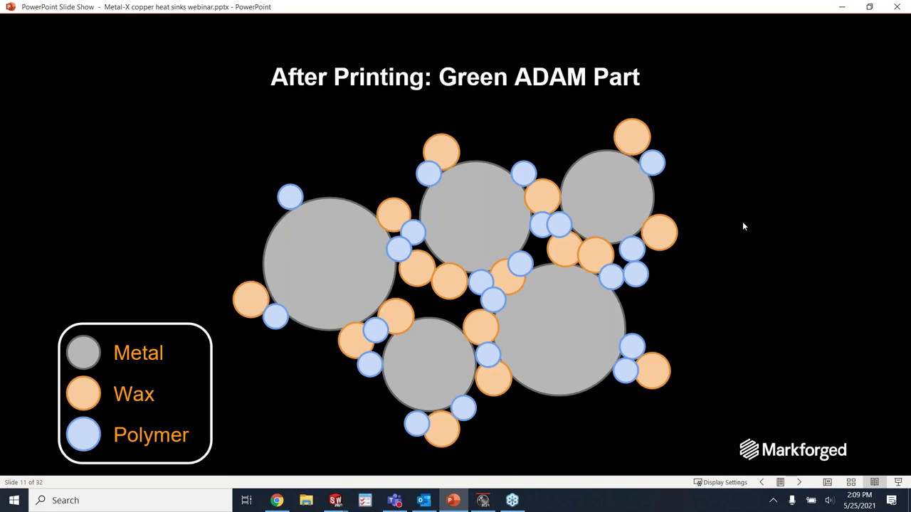
Step: Step through After Debind and Post-Sinter slides to slide 14, Part Scaling
{"action": "key", "text": "Right"}
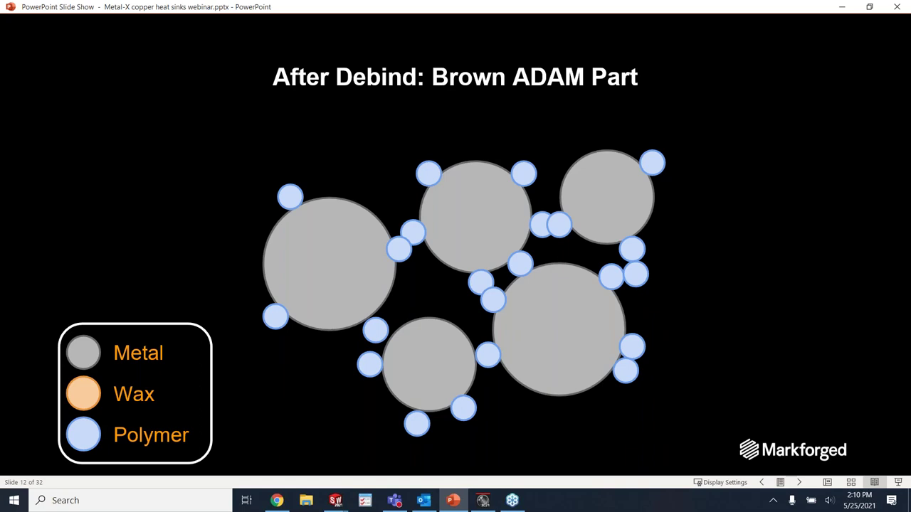
{"action": "key", "text": "Right"}
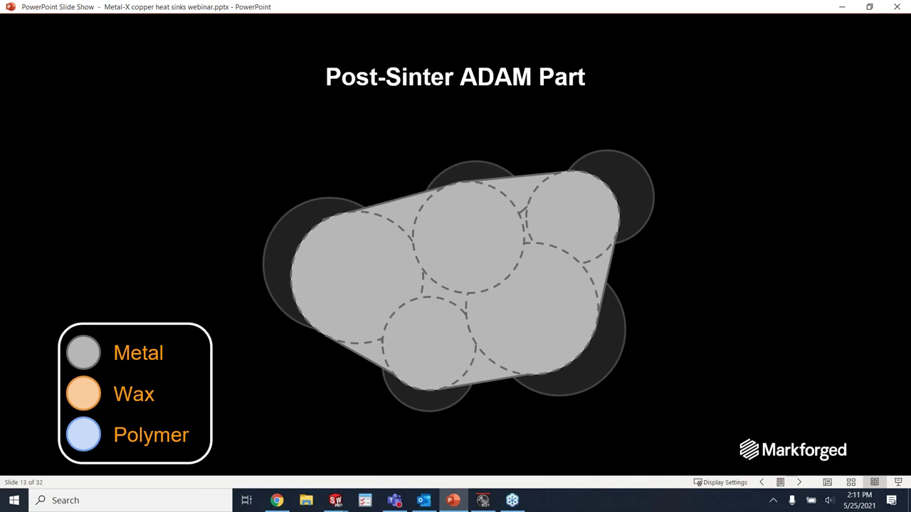
{"action": "key", "text": "Right"}
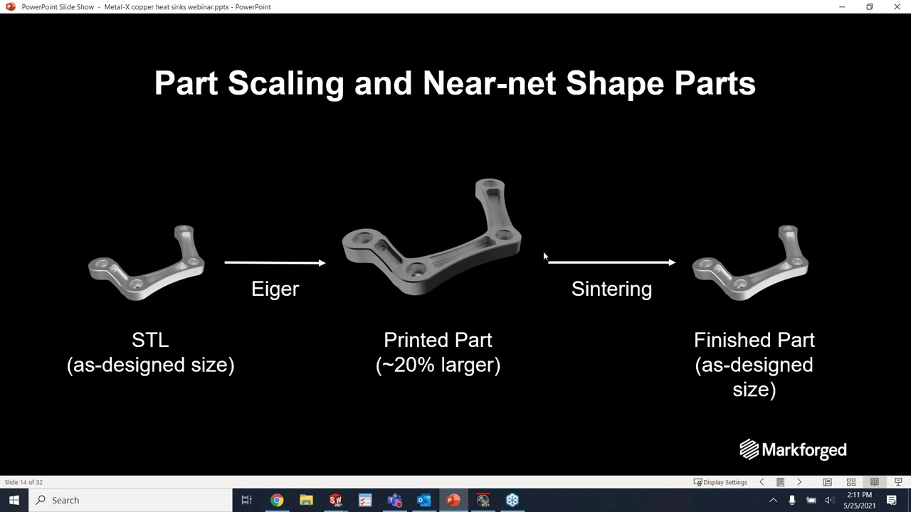
Step: Advance to slide 15, Announcing Markforged Copper, with the $299.99 spool price
{"action": "left_click", "coordinate": [738, 229]}
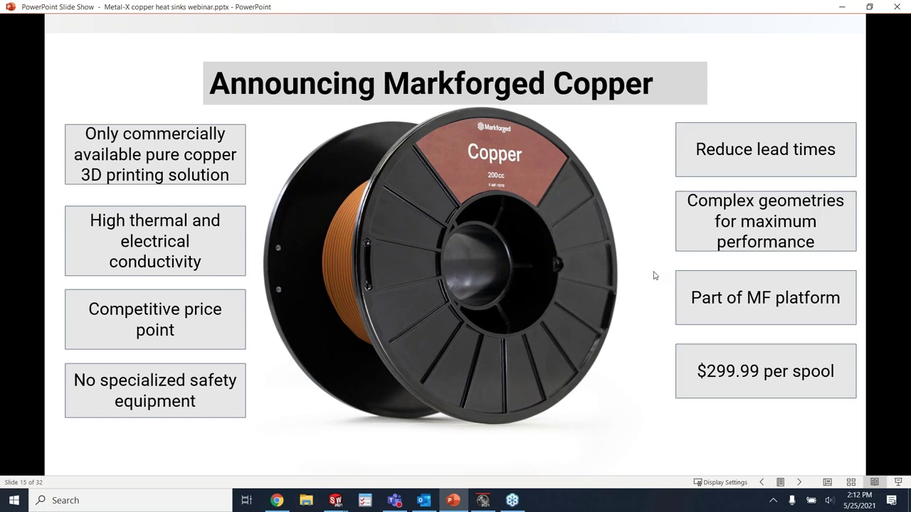
Step: Advance to the heat sink comparison slide, then bring SOLIDWORKS' 'assembly with printed heatsink' window forward
{"action": "key", "text": "Right"}
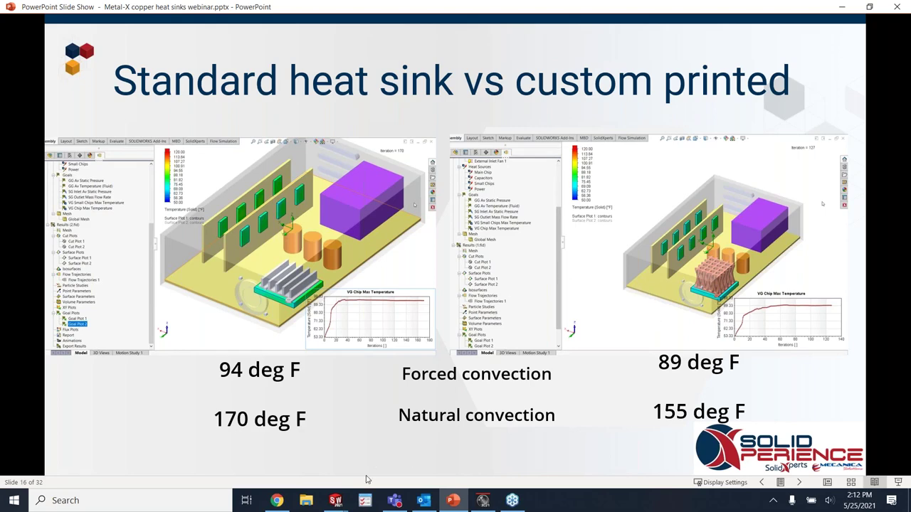
{"action": "mouse_move", "coordinate": [339, 502]}
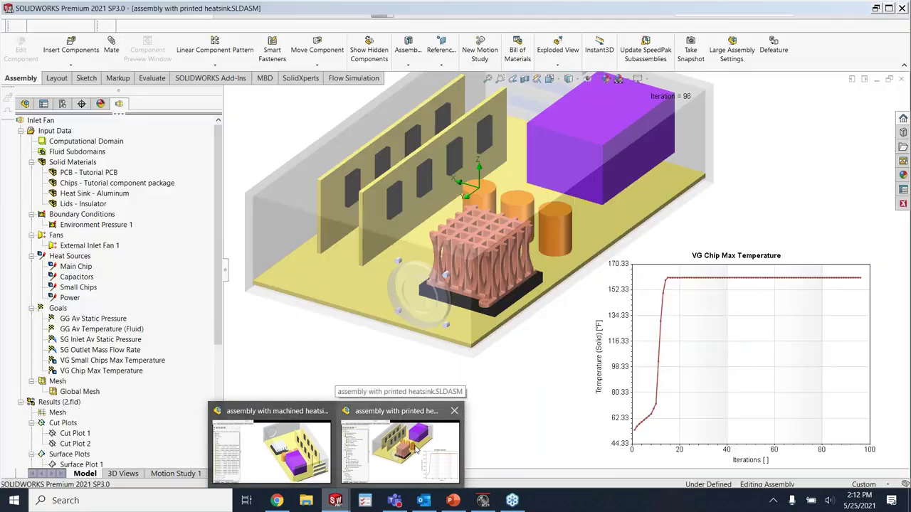
{"action": "left_click", "coordinate": [417, 448]}
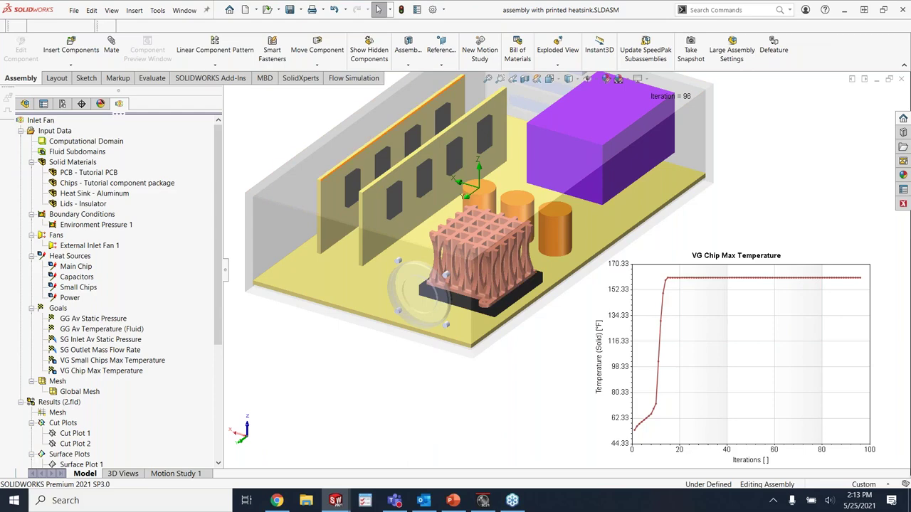
Step: Compare the machined and printed heatsink assemblies' chip temperature plots, then return to PowerPoint slide 16
{"action": "left_click", "coordinate": [185, 10]}
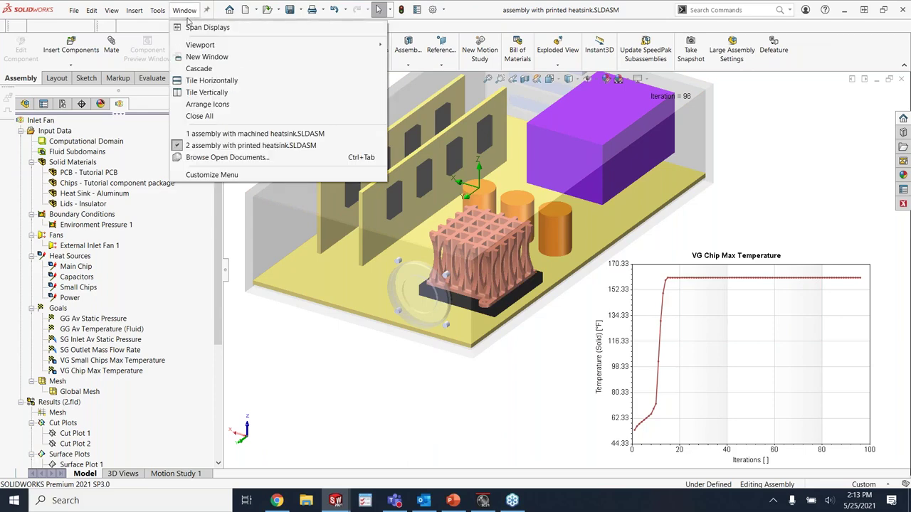
{"action": "left_click", "coordinate": [252, 134]}
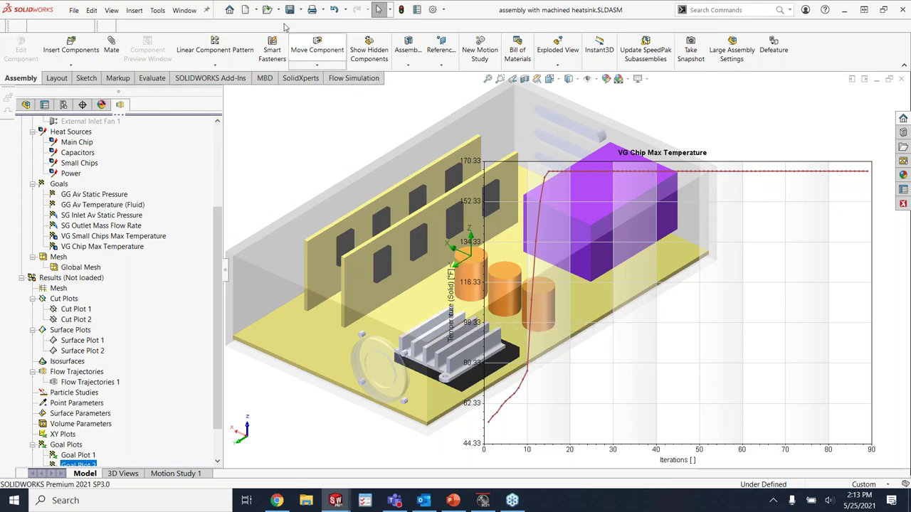
{"action": "left_click", "coordinate": [198, 7]}
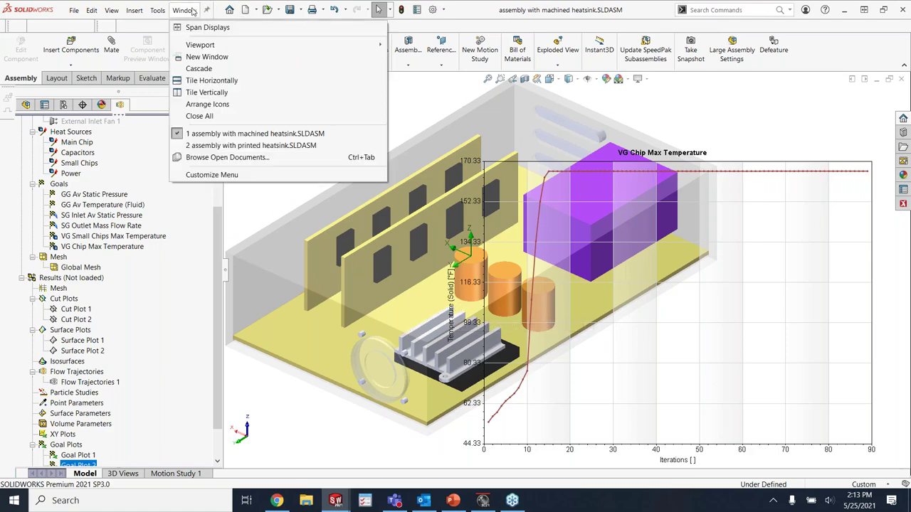
{"action": "left_click", "coordinate": [250, 148]}
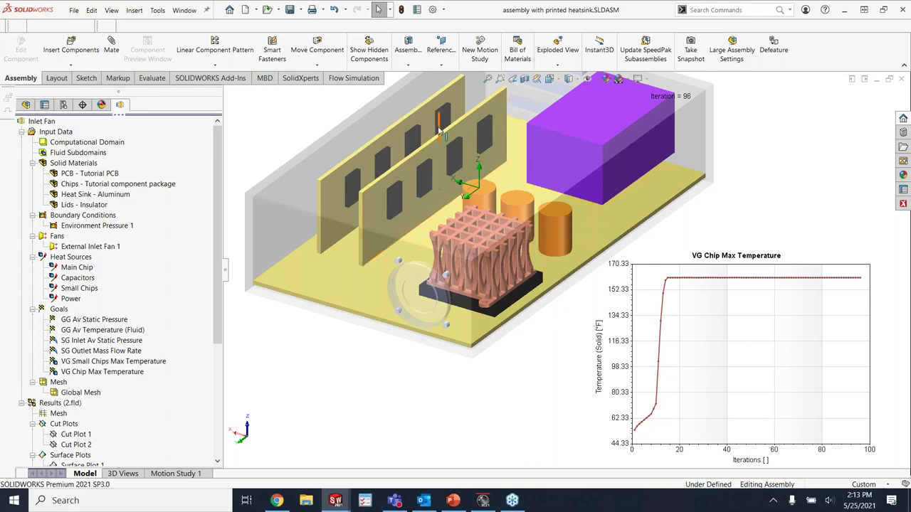
{"action": "left_click", "coordinate": [455, 501]}
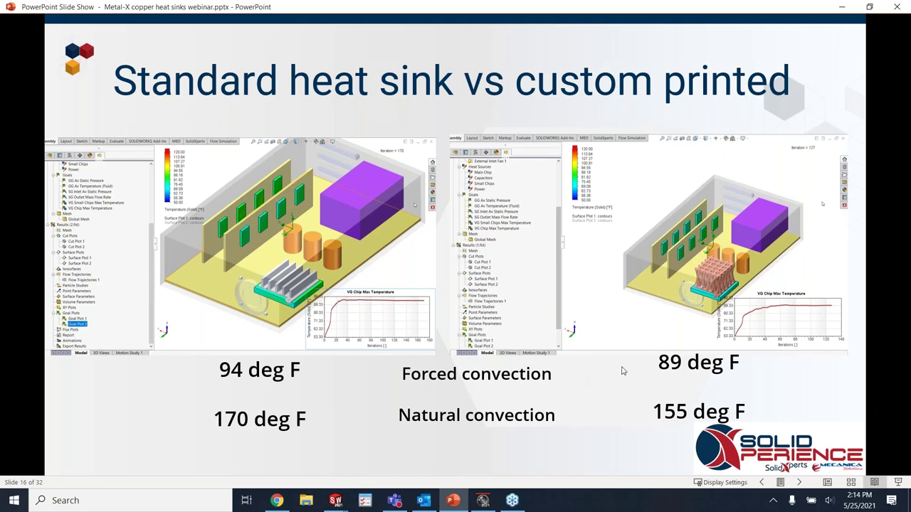
Step: Play the video on slide 17, The printing process, then advance to slide 18, 99.8% Pure Copper
{"action": "left_click", "coordinate": [703, 363]}
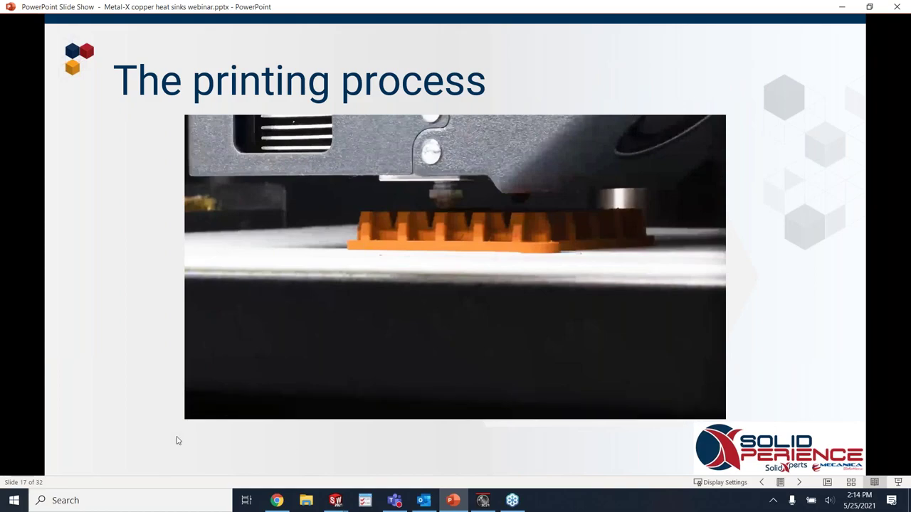
{"action": "mouse_move", "coordinate": [204, 404]}
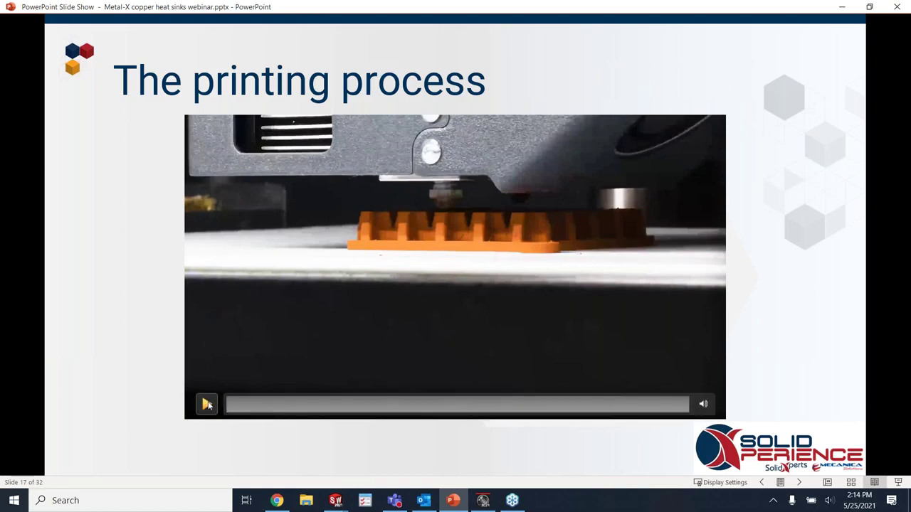
{"action": "left_click", "coordinate": [207, 405]}
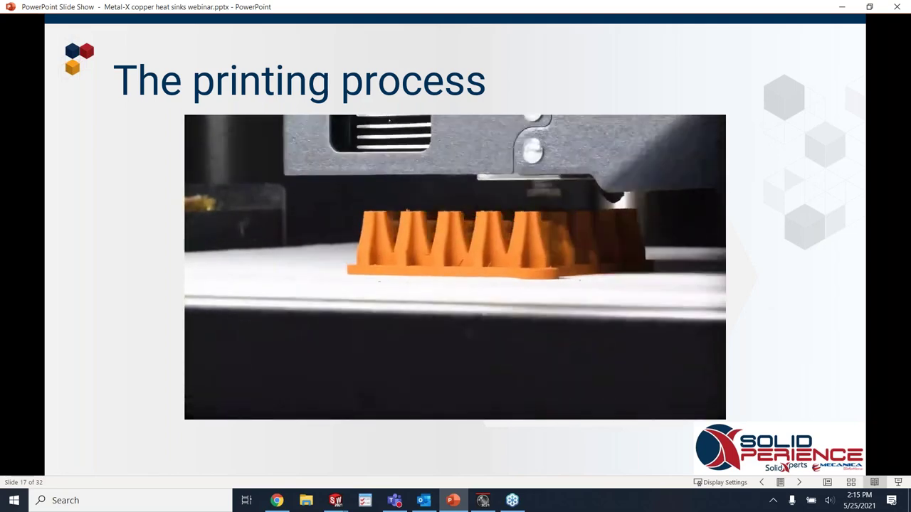
{"action": "key", "text": "Right"}
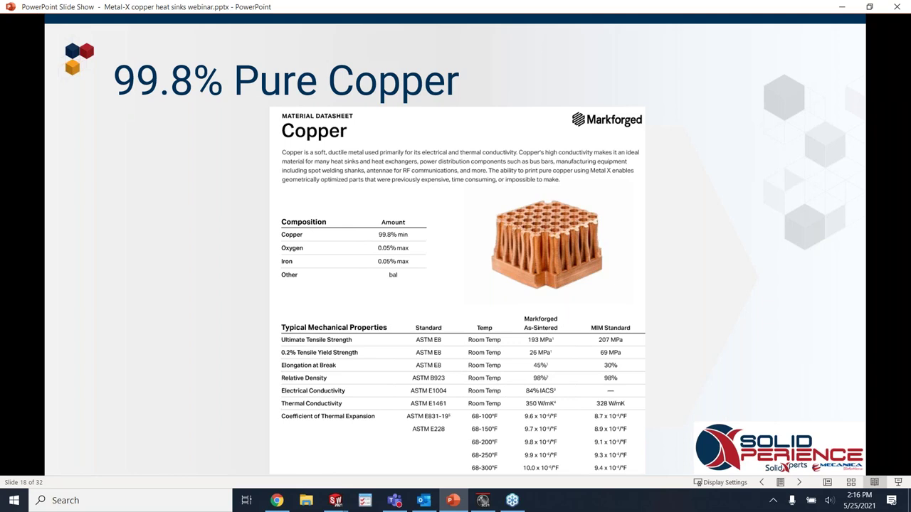
Step: Advance the slide show to slide 19, 'Designed and produced in just days'
{"action": "left_click", "coordinate": [718, 291]}
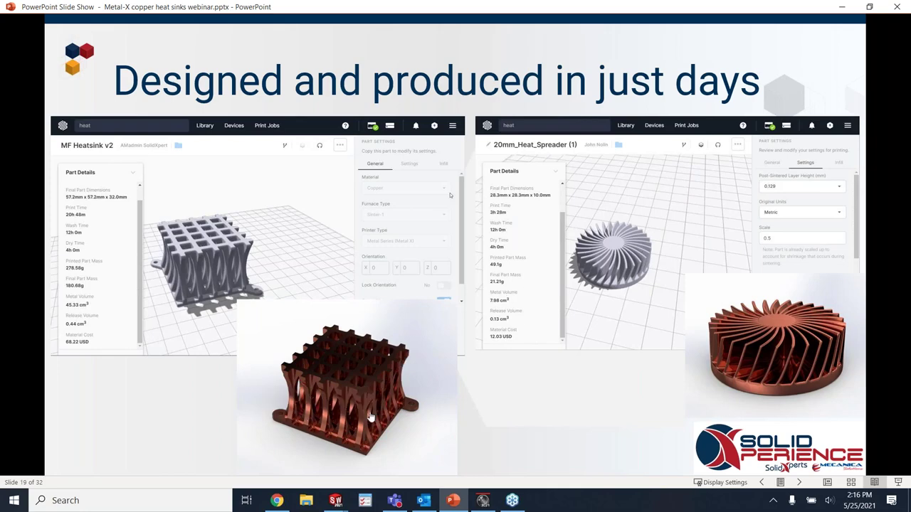
{"action": "mouse_move", "coordinate": [485, 501]}
{"action": "left_click", "coordinate": [484, 501]}
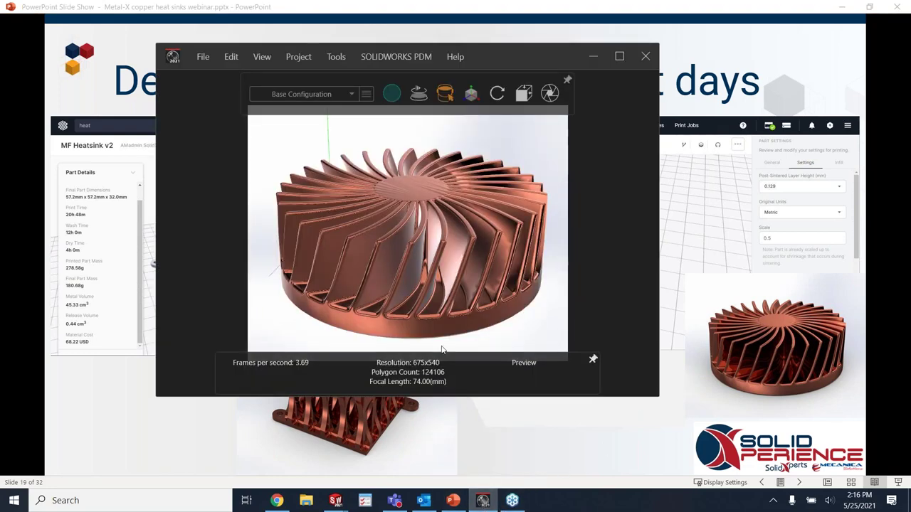
{"action": "left_click", "coordinate": [525, 94]}
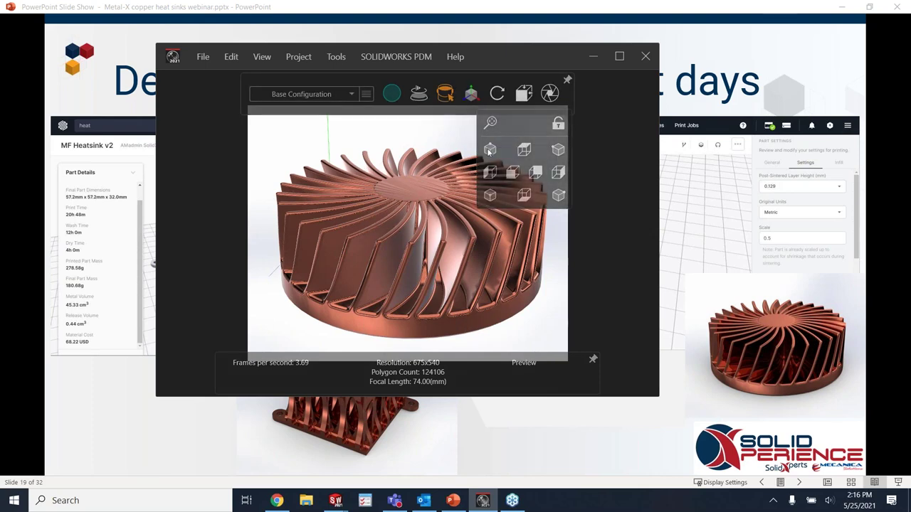
{"action": "left_click", "coordinate": [595, 57]}
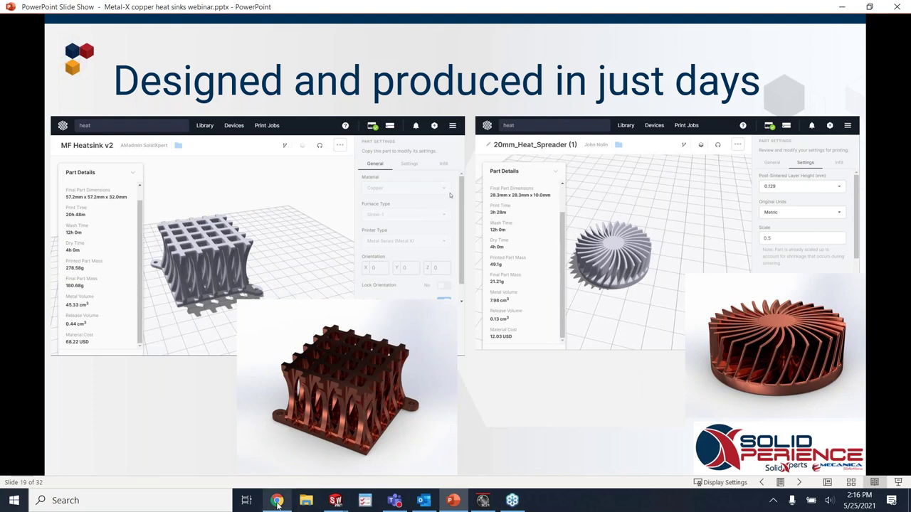
Step: Follow slide 19's heatsink image link to show MF Heatsink v2 in Eiger in Chrome
{"action": "mouse_move", "coordinate": [279, 503]}
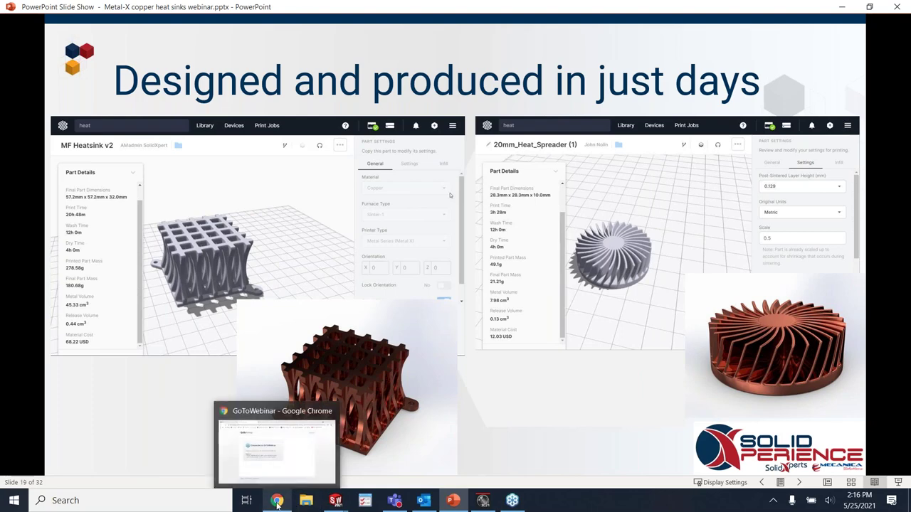
{"action": "mouse_move", "coordinate": [335, 502]}
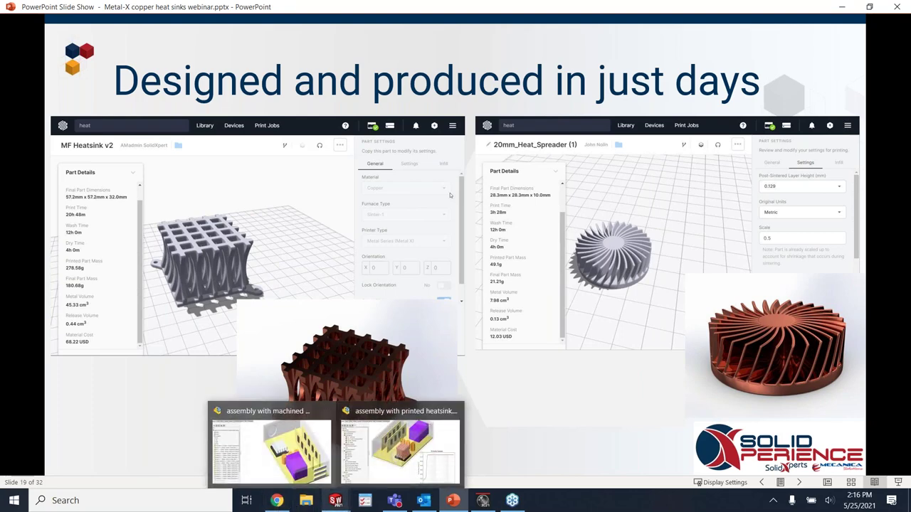
{"action": "left_click", "coordinate": [211, 229]}
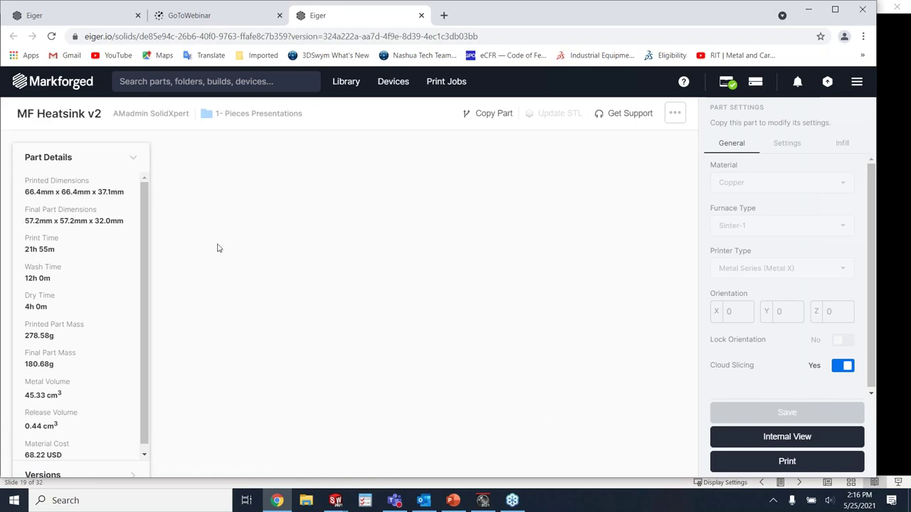
Step: Review MF Heatsink v2's layer height, scale and sinter settings, and its infill pattern and layer counts
{"action": "left_click_drag", "start_coordinate": [426, 322], "coordinate": [565, 378]}
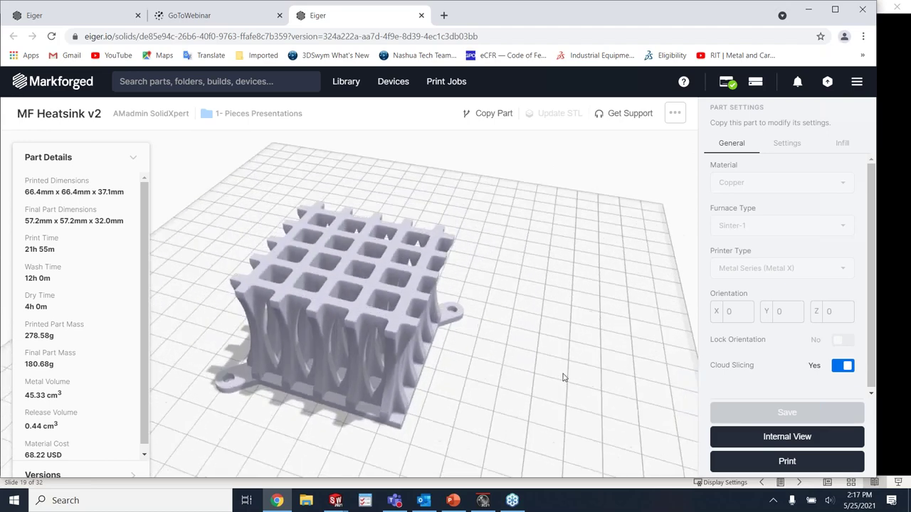
{"action": "left_click", "coordinate": [81, 5]}
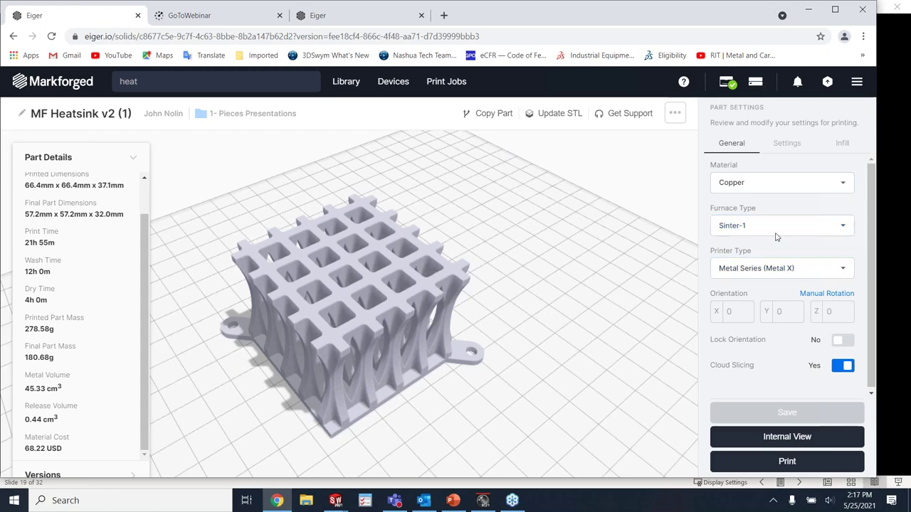
{"action": "left_click", "coordinate": [785, 144]}
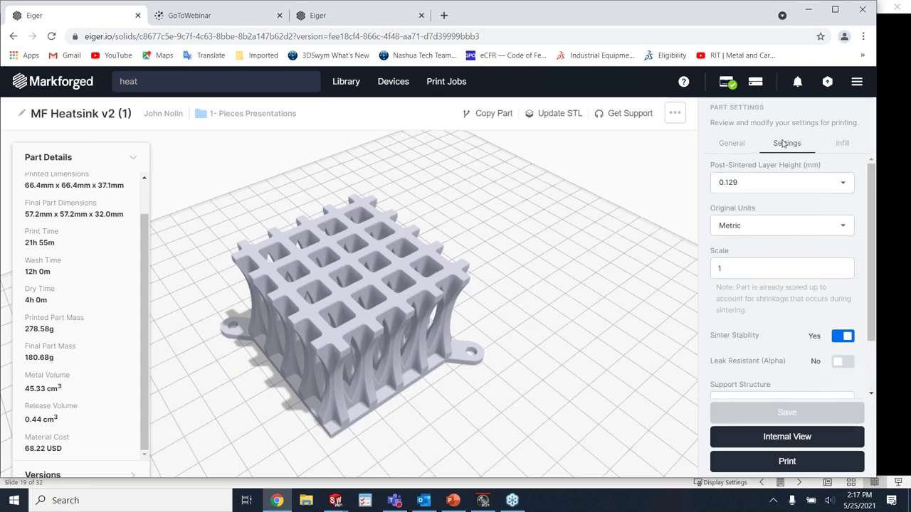
{"action": "scroll", "coordinate": [870, 207], "scroll_direction": "down", "scroll_amount": 2}
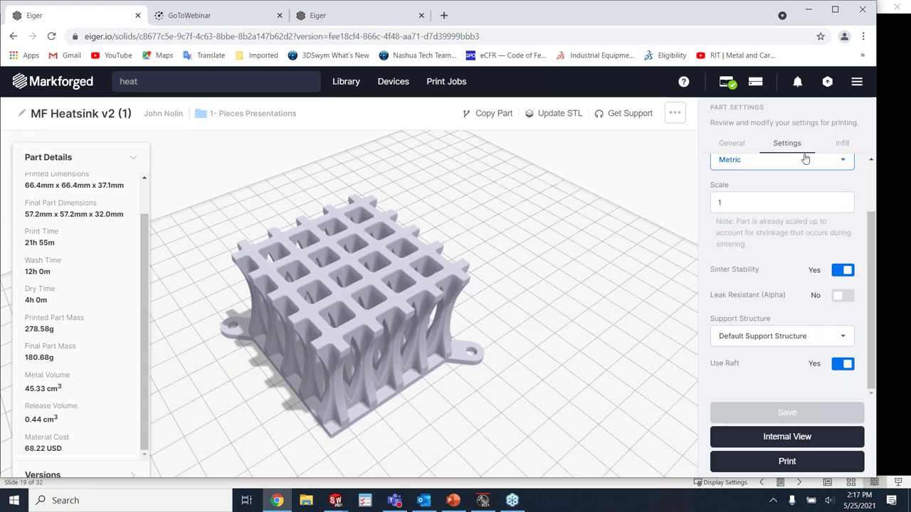
{"action": "left_click", "coordinate": [845, 149]}
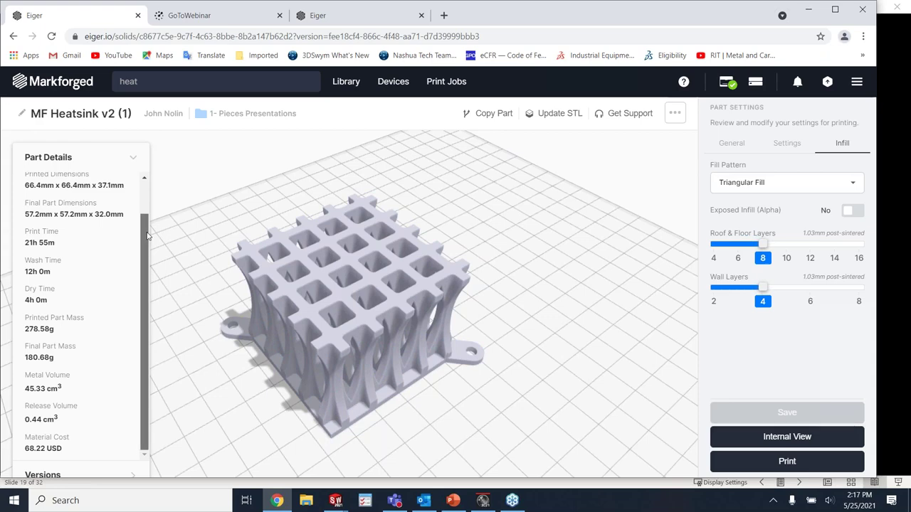
Step: Scroll through Part Details and switch to the heatsink's internal layer view
{"action": "scroll", "coordinate": [147, 235], "scroll_direction": "up", "scroll_amount": 1}
{"action": "scroll", "coordinate": [148, 236], "scroll_direction": "up", "scroll_amount": 2}
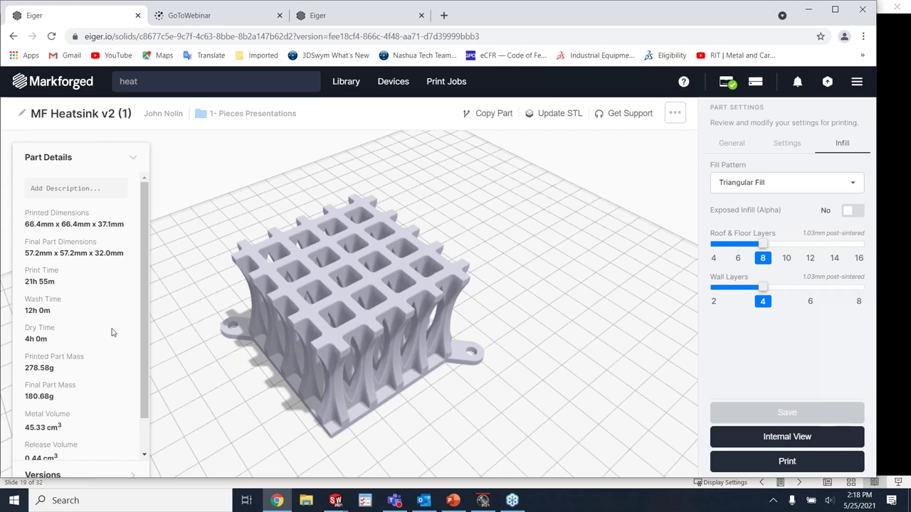
{"action": "scroll", "coordinate": [112, 332], "scroll_direction": "down", "scroll_amount": 1}
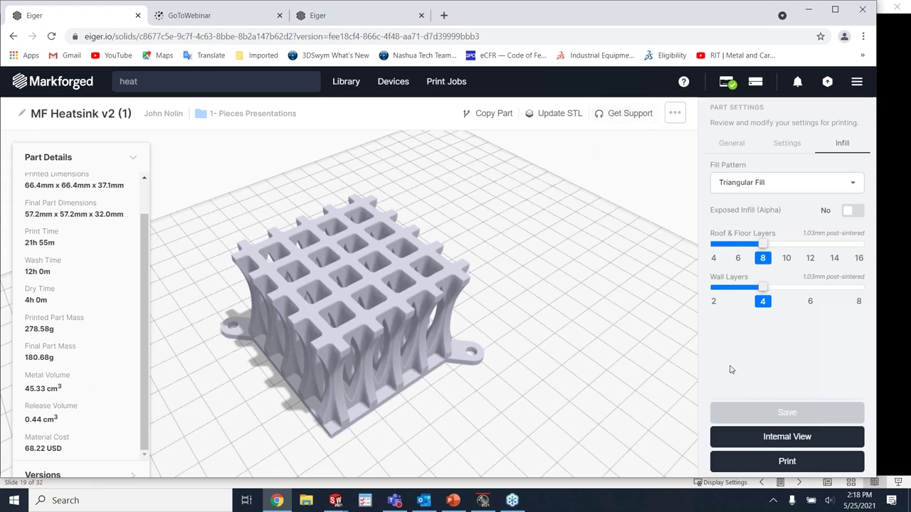
{"action": "left_click", "coordinate": [777, 442]}
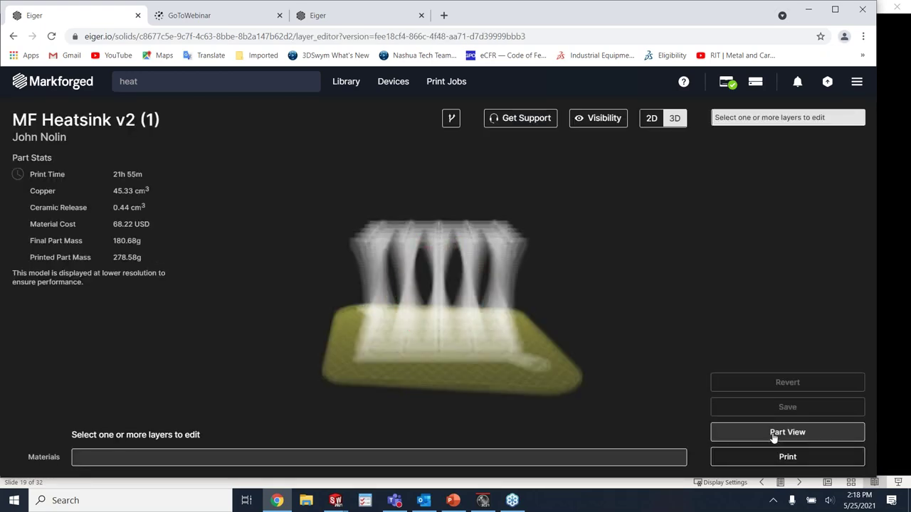
Step: Switch the layer editor to the 2D slice view at layer 1 of 268
{"action": "left_click", "coordinate": [648, 119]}
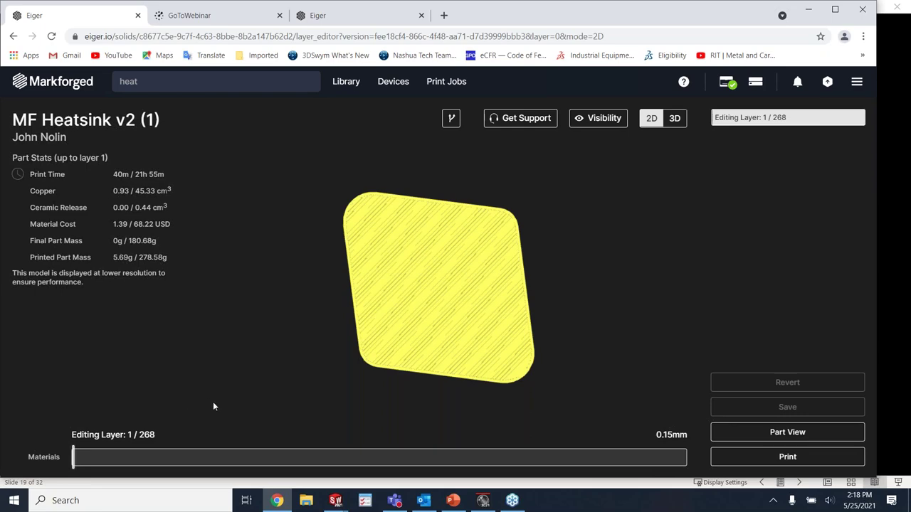
Step: Step through the heatsink slices from layer 1 up to layer 65 of 268
{"action": "key", "text": "Right"}
{"action": "key", "text": "Right"}
{"action": "key", "text": "Right"}
{"action": "key", "text": "Right"}
{"action": "key", "text": "Right"}
{"action": "key", "text": "Right"}
{"action": "key", "text": "Right"}
{"action": "key", "text": "Right"}
{"action": "key", "text": "Right"}
{"action": "key", "text": "Right"}
{"action": "key", "text": "Right"}
{"action": "key", "text": "Right"}
{"action": "key", "text": "Right"}
{"action": "key", "text": "Right"}
{"action": "key", "text": "Right"}
{"action": "key", "text": "Right"}
{"action": "key", "text": "Right"}
{"action": "key", "text": "Right"}
{"action": "key", "text": "Right"}
{"action": "key", "text": "Right"}
{"action": "key", "text": "Right"}
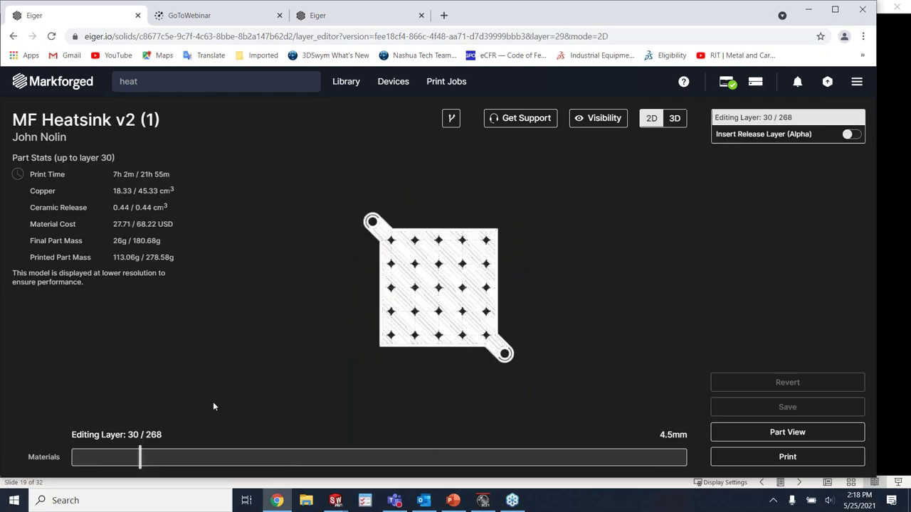
{"action": "key", "text": "Left"}
{"action": "key", "text": "Left"}
{"action": "key", "text": "Left"}
{"action": "key", "text": "Left"}
{"action": "key", "text": "Left"}
{"action": "key", "text": "Left"}
{"action": "key", "text": "Left"}
{"action": "key", "text": "Left"}
{"action": "key", "text": "Left"}
{"action": "key", "text": "Left"}
{"action": "key", "text": "Left"}
{"action": "key", "text": "Left"}
{"action": "key", "text": "Left"}
{"action": "key", "text": "Left"}
{"action": "key", "text": "Left"}
{"action": "key", "text": "Left"}
{"action": "key", "text": "Left"}
{"action": "key", "text": "Left"}
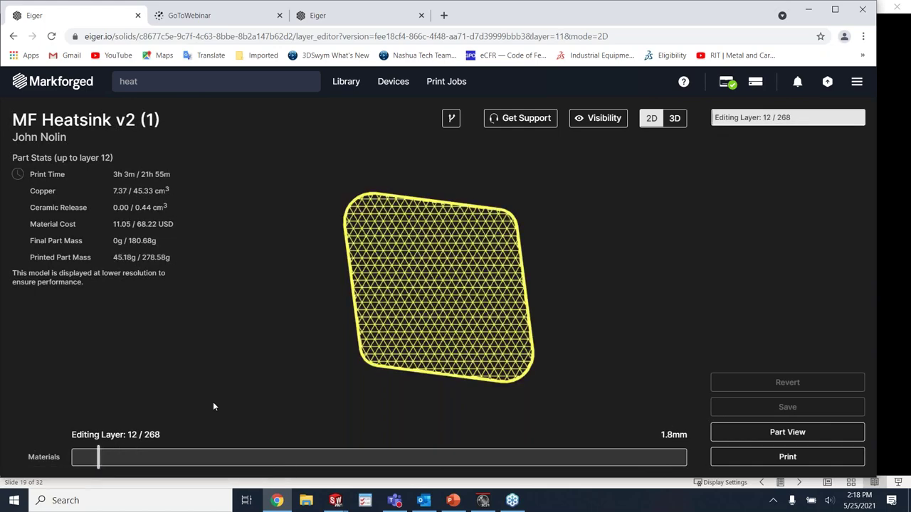
{"action": "scroll", "coordinate": [463, 302], "scroll_direction": "up", "scroll_amount": 5}
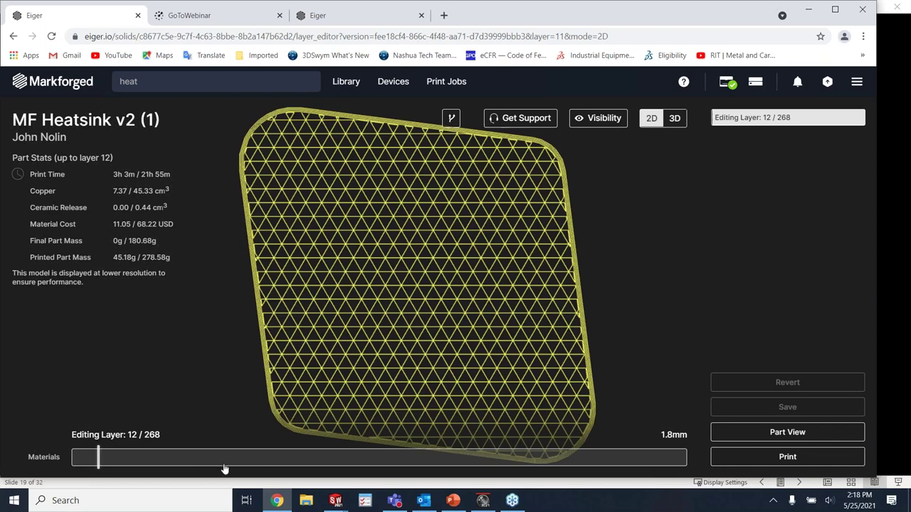
{"action": "left_click", "coordinate": [195, 458]}
{"action": "left_click_drag", "start_coordinate": [195, 460], "coordinate": [213, 458]}
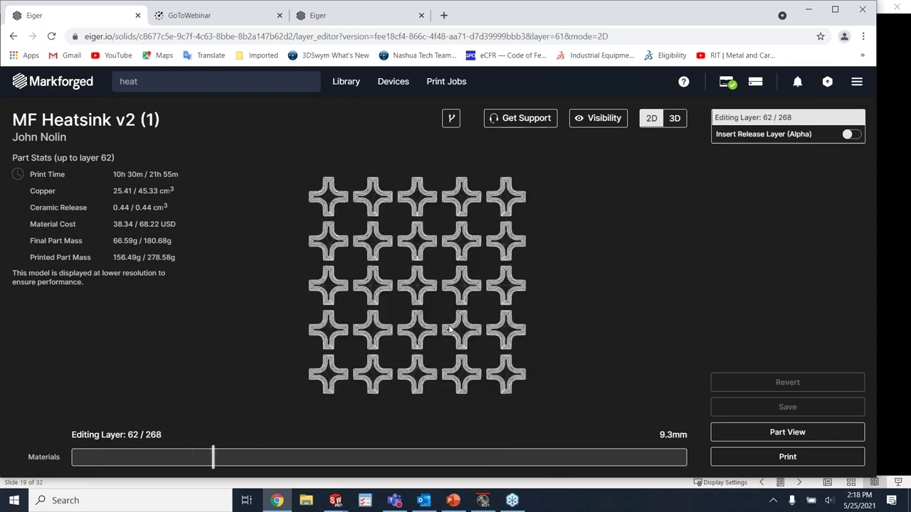
{"action": "key", "text": "Right"}
{"action": "key", "text": "Right"}
{"action": "key", "text": "Right"}
Step: Zoom the 2D view in and out to inspect the cross-shaped fin sections at layer 65
{"action": "scroll", "coordinate": [517, 361], "scroll_direction": "down", "scroll_amount": 1}
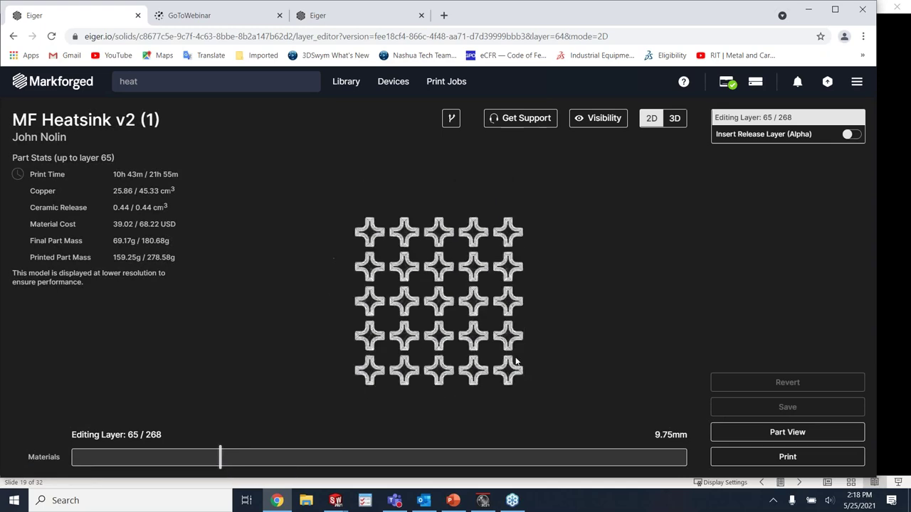
{"action": "scroll", "coordinate": [516, 361], "scroll_direction": "up", "scroll_amount": 1}
{"action": "scroll", "coordinate": [514, 362], "scroll_direction": "up", "scroll_amount": 1}
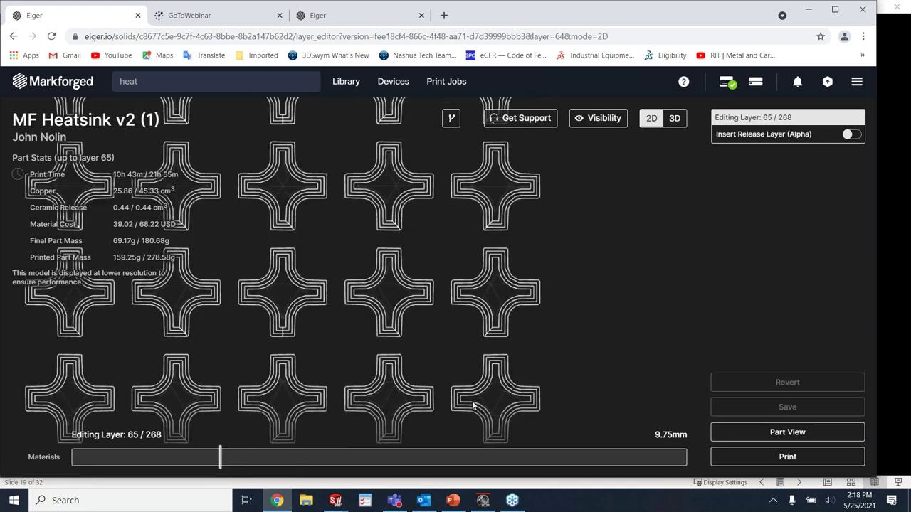
{"action": "scroll", "coordinate": [505, 423], "scroll_direction": "up", "scroll_amount": 3}
{"action": "scroll", "coordinate": [506, 398], "scroll_direction": "up", "scroll_amount": 2}
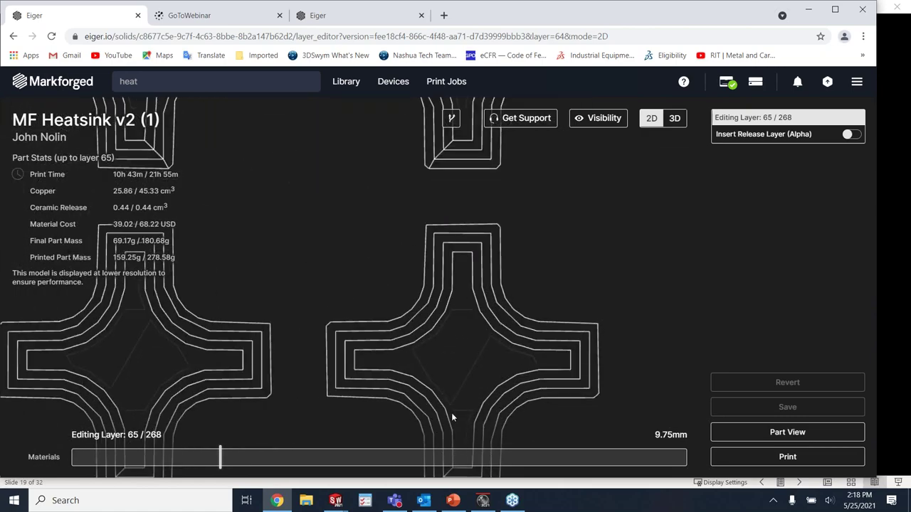
{"action": "scroll", "coordinate": [475, 323], "scroll_direction": "down", "scroll_amount": 5}
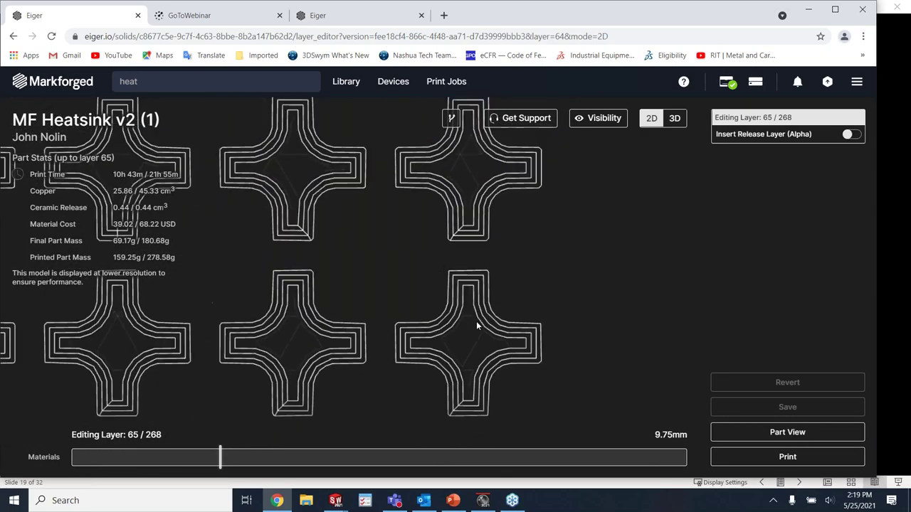
{"action": "scroll", "coordinate": [477, 324], "scroll_direction": "down", "scroll_amount": 5}
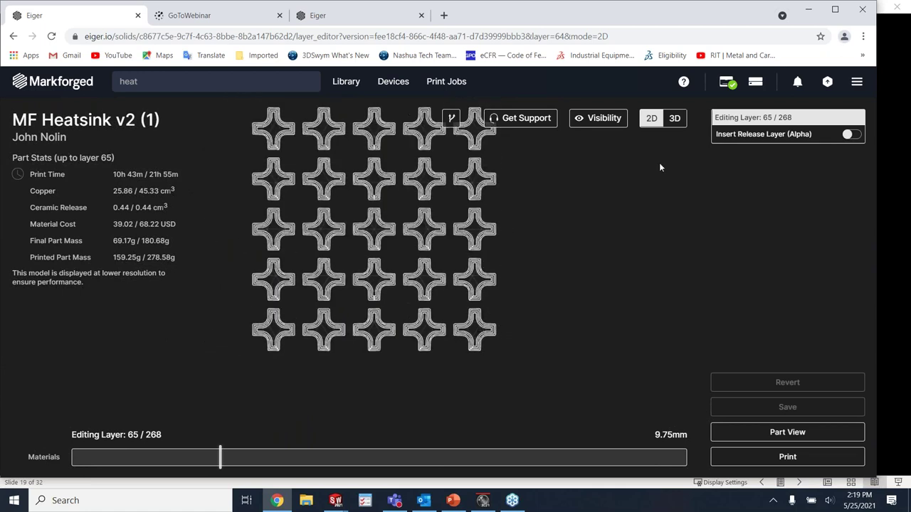
Step: Switch the layer view back to 3D and go to the Print Jobs list
{"action": "left_click", "coordinate": [675, 120]}
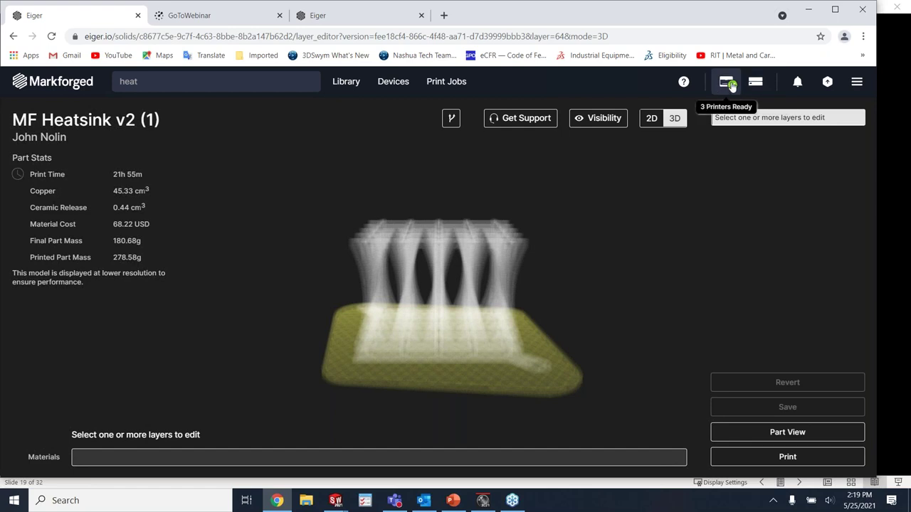
{"action": "left_click", "coordinate": [447, 82]}
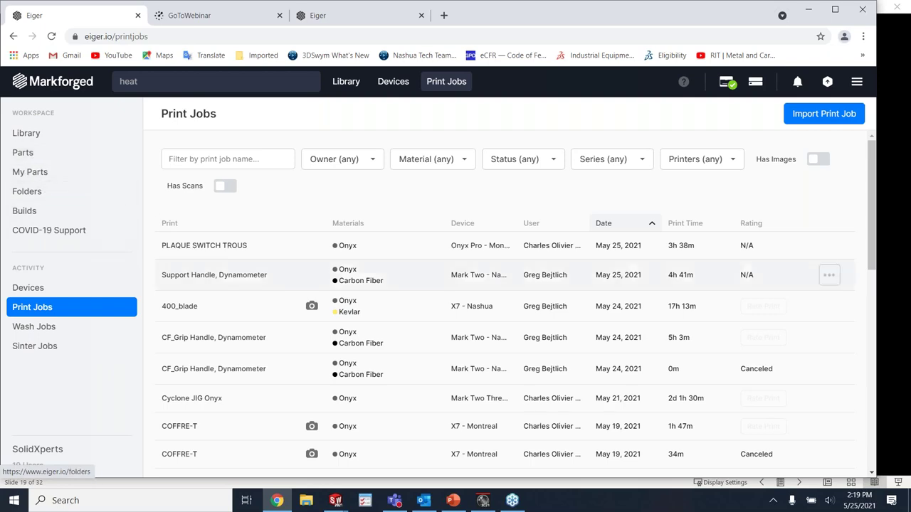
Step: Filter Print Jobs to Copper material and open the Copper parts build
{"action": "scroll", "coordinate": [541, 285], "scroll_direction": "down", "scroll_amount": 3}
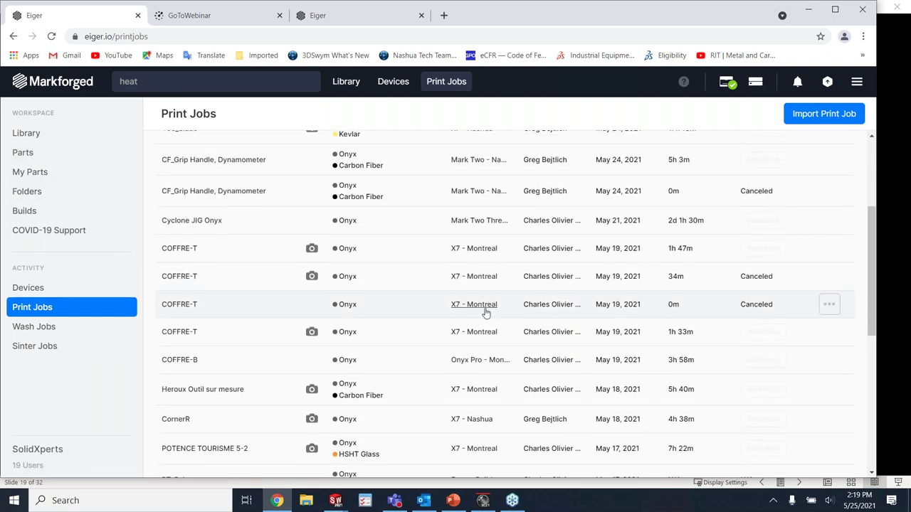
{"action": "scroll", "coordinate": [485, 313], "scroll_direction": "down", "scroll_amount": 2}
{"action": "scroll", "coordinate": [460, 309], "scroll_direction": "up", "scroll_amount": 5}
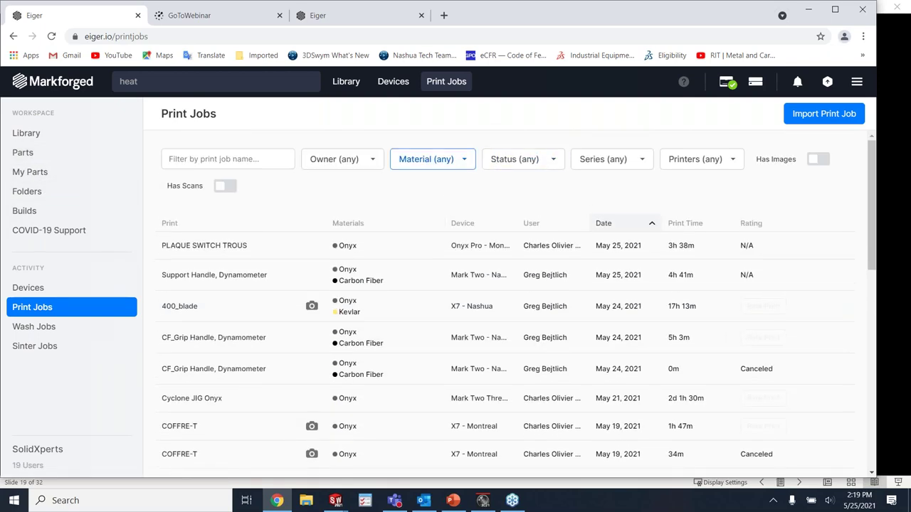
{"action": "left_click", "coordinate": [464, 159]}
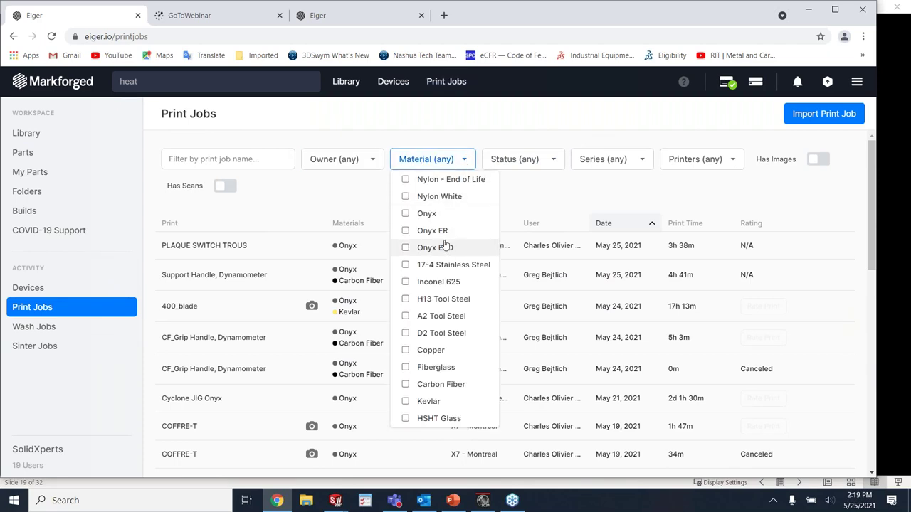
{"action": "left_click", "coordinate": [405, 351]}
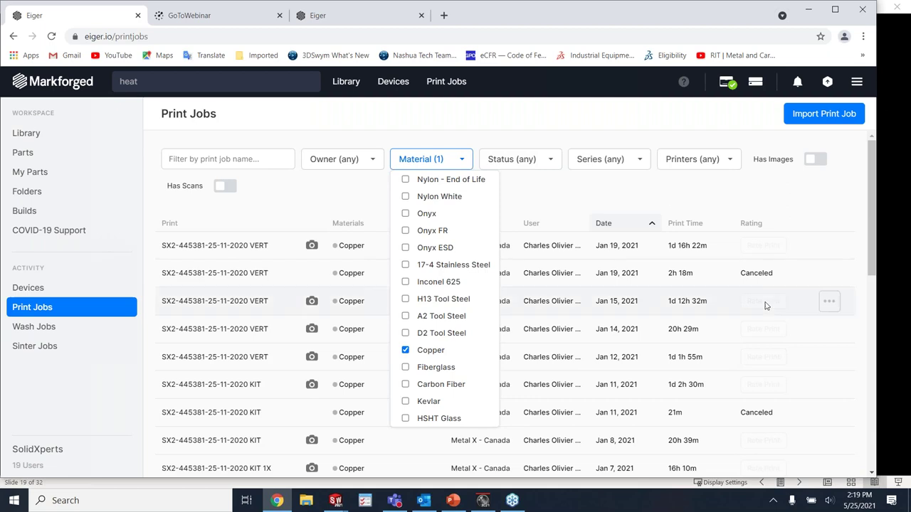
{"action": "scroll", "coordinate": [766, 305], "scroll_direction": "down", "scroll_amount": 1}
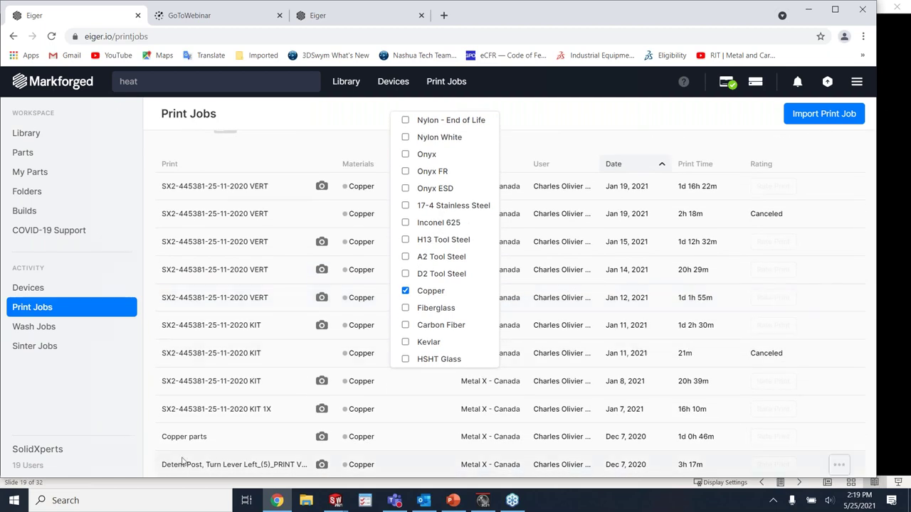
{"action": "left_click", "coordinate": [184, 436]}
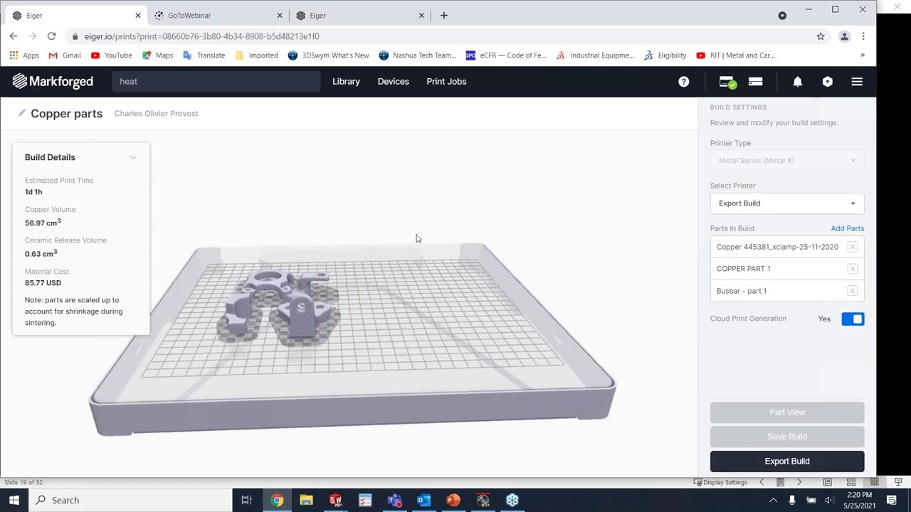
Step: Place COPPER PART 1 at the plate's upper right and Busbar - part 1 at upper left, then return to the slides
{"action": "left_click_drag", "start_coordinate": [417, 239], "coordinate": [488, 288]}
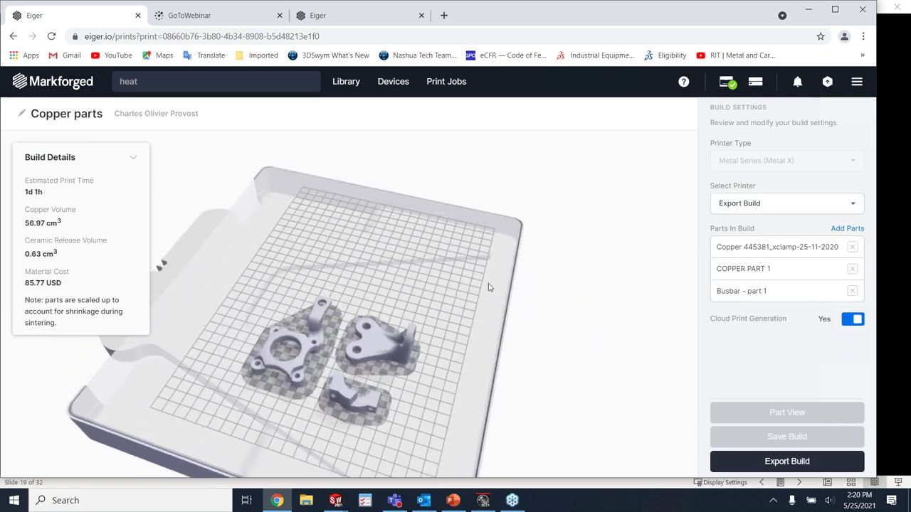
{"action": "scroll", "coordinate": [337, 320], "scroll_direction": "up", "scroll_amount": 3}
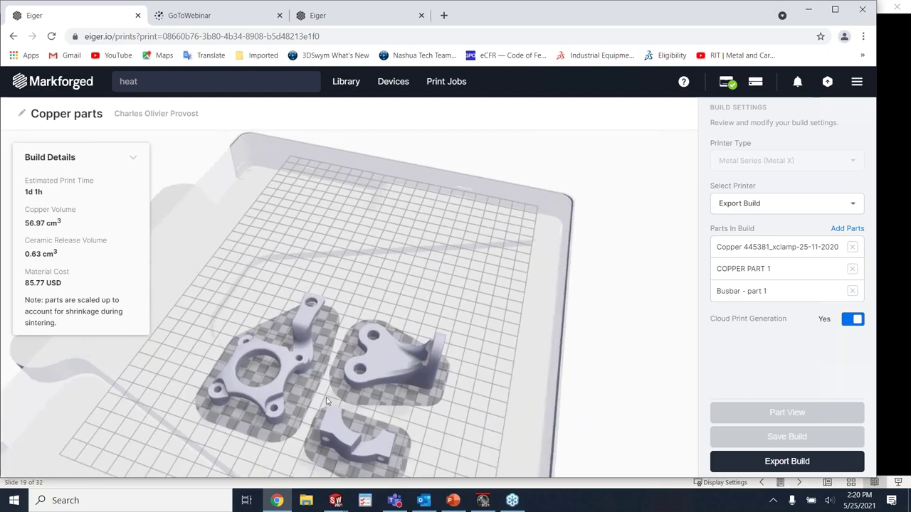
{"action": "left_click_drag", "start_coordinate": [384, 377], "coordinate": [445, 285]}
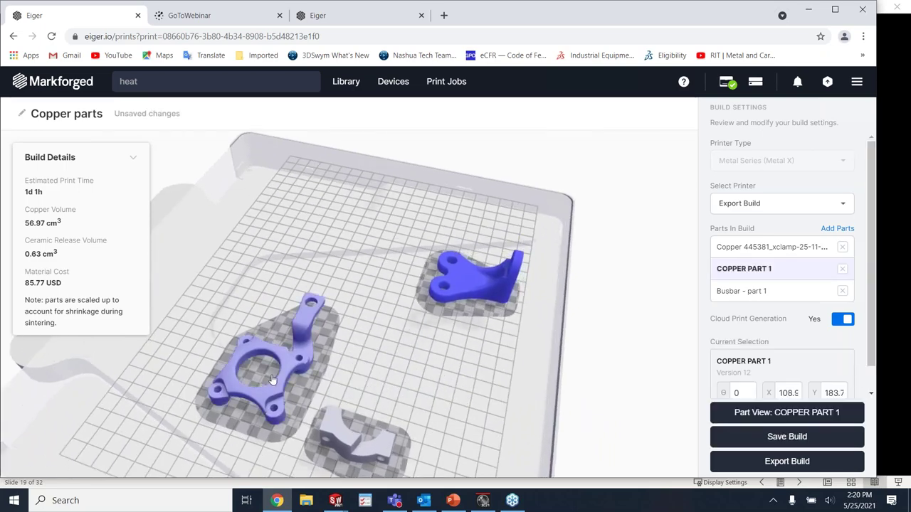
{"action": "left_click_drag", "start_coordinate": [272, 380], "coordinate": [281, 297]}
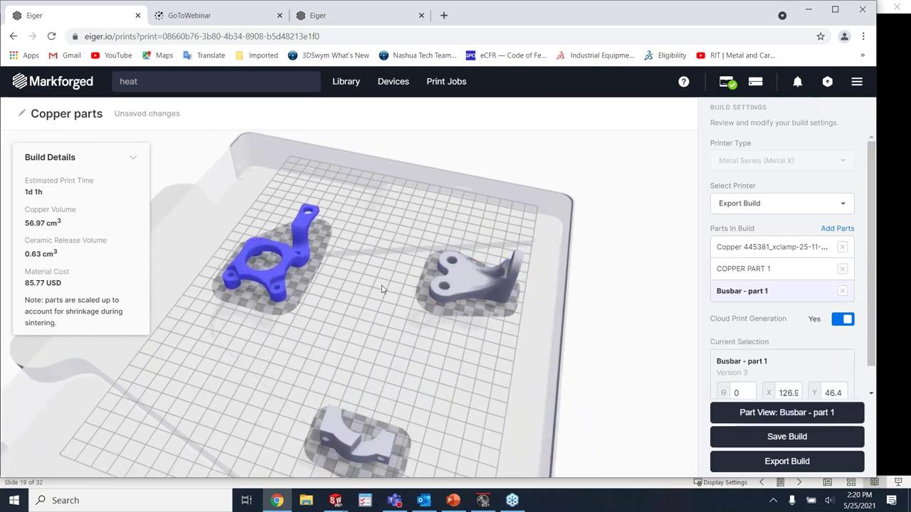
{"action": "left_click", "coordinate": [807, 9]}
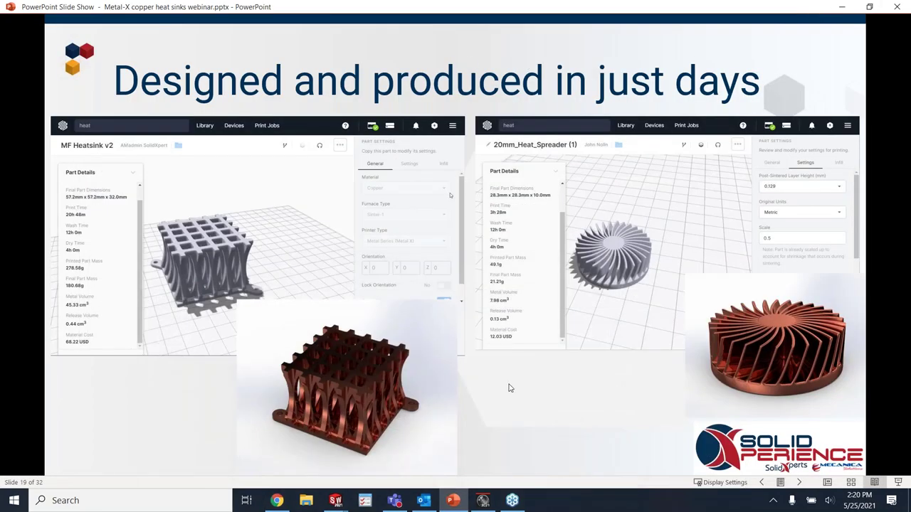
Step: Advance to slide 20, Optimize Thermal Designs, showing copper heat sinks
{"action": "left_click", "coordinate": [503, 381]}
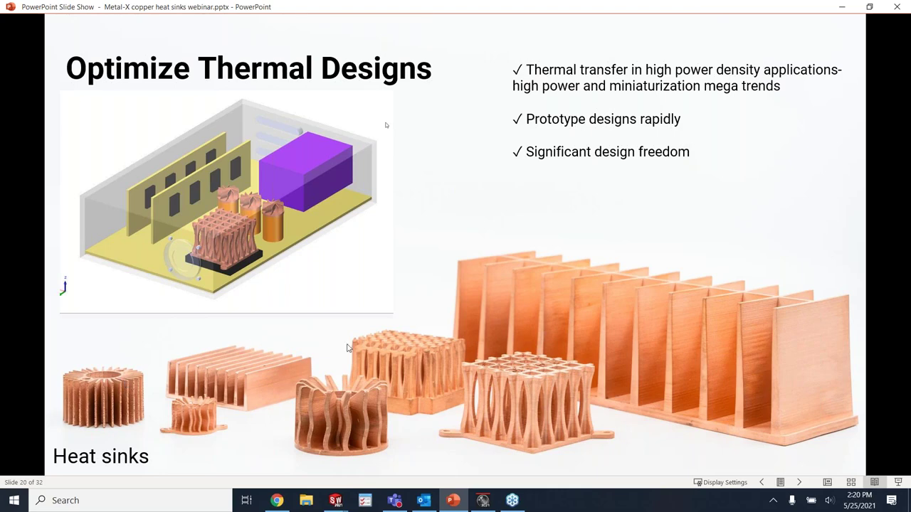
Step: Advance to slide 21, Ease of Electrical Transfer, showing printed copper busbars
{"action": "left_click", "coordinate": [439, 294]}
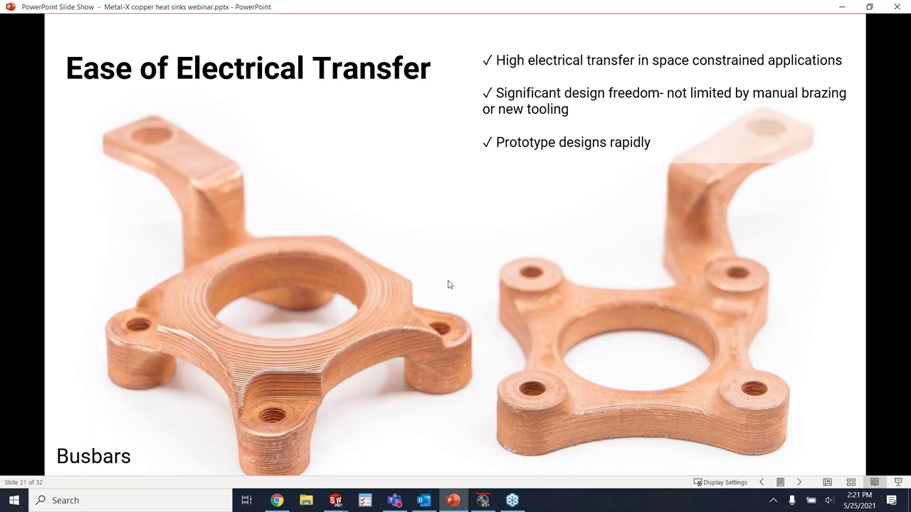
Step: Advance through slide 22, Spot welding shanks, to slide 23, Resistance Testing 3D printing shanks
{"action": "left_click", "coordinate": [410, 184]}
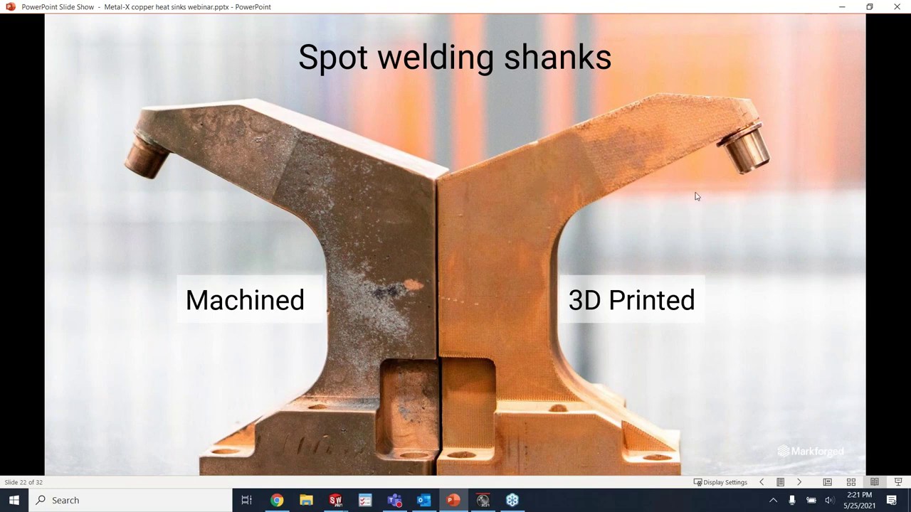
{"action": "left_click", "coordinate": [680, 233]}
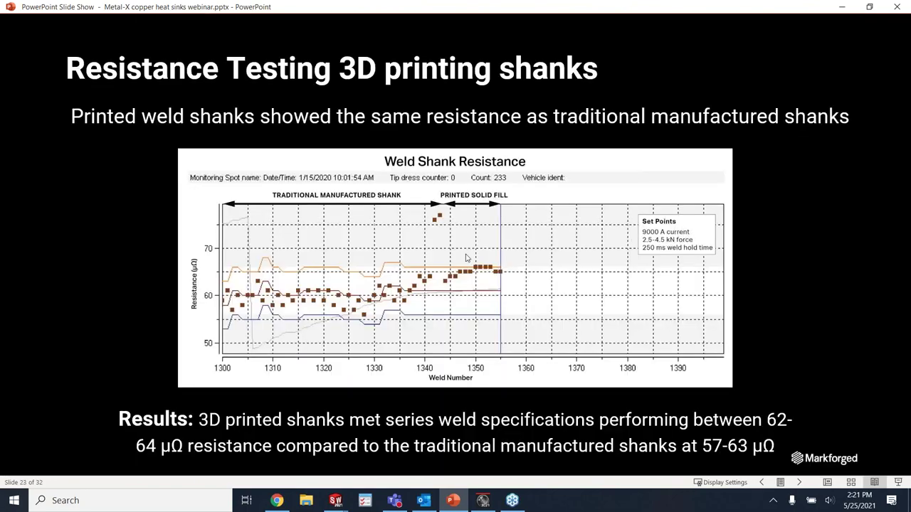
Step: Show the Traditional Mfg and Printed chart boxes, then advance to slide 24, Sinter Retort: Carbon Free
{"action": "left_click", "coordinate": [395, 237]}
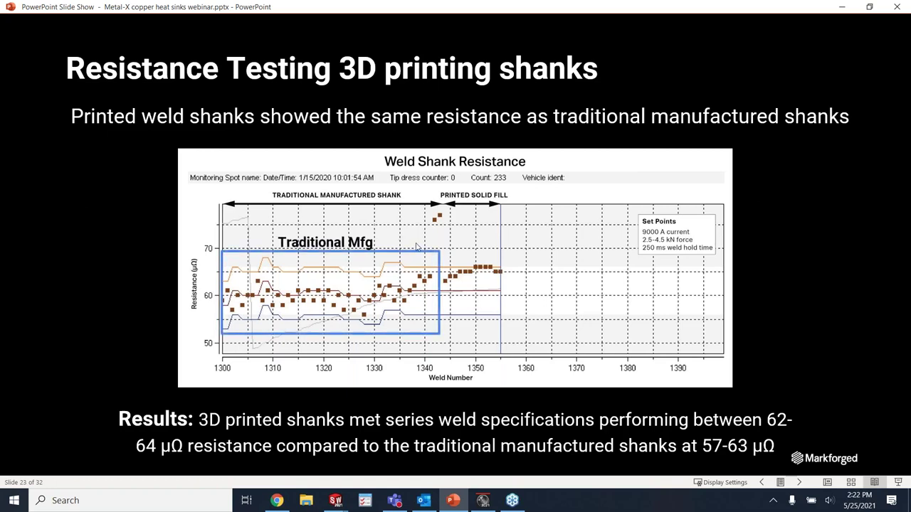
{"action": "left_click", "coordinate": [417, 245]}
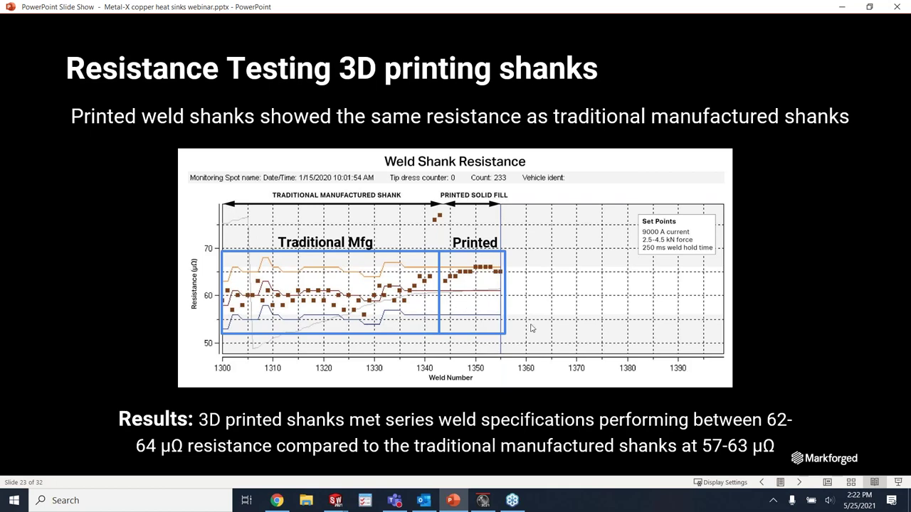
{"action": "left_click", "coordinate": [789, 326]}
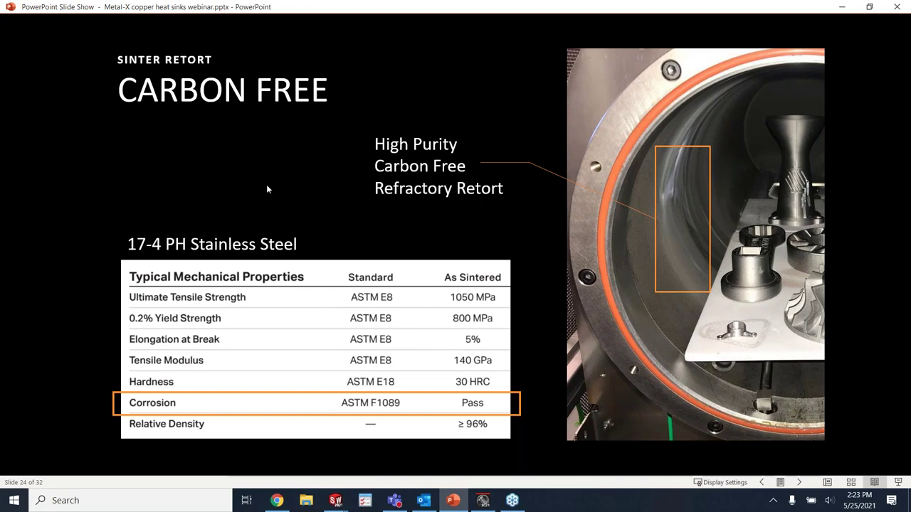
Step: Advance to slide 25, SINTER 2 specifications
{"action": "left_click", "coordinate": [232, 153]}
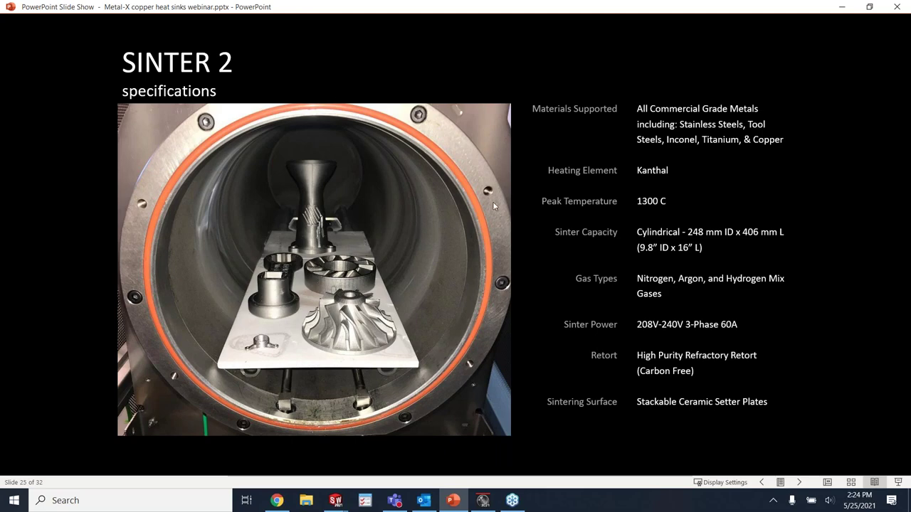
Step: Advance to slide 26, the Dixon | Gripper Jaws application spotlight
{"action": "left_click", "coordinate": [734, 197]}
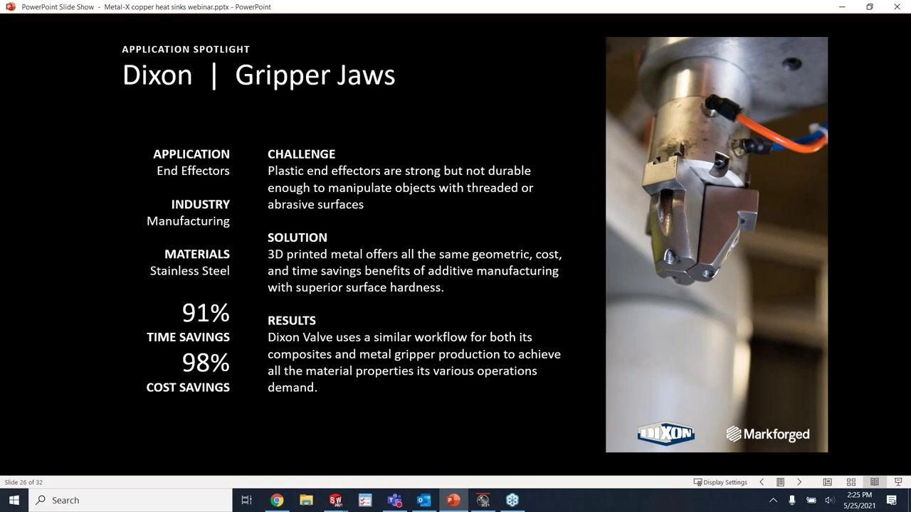
Step: Advance to slide 27, the Actuator Housing case study
{"action": "left_click", "coordinate": [578, 223]}
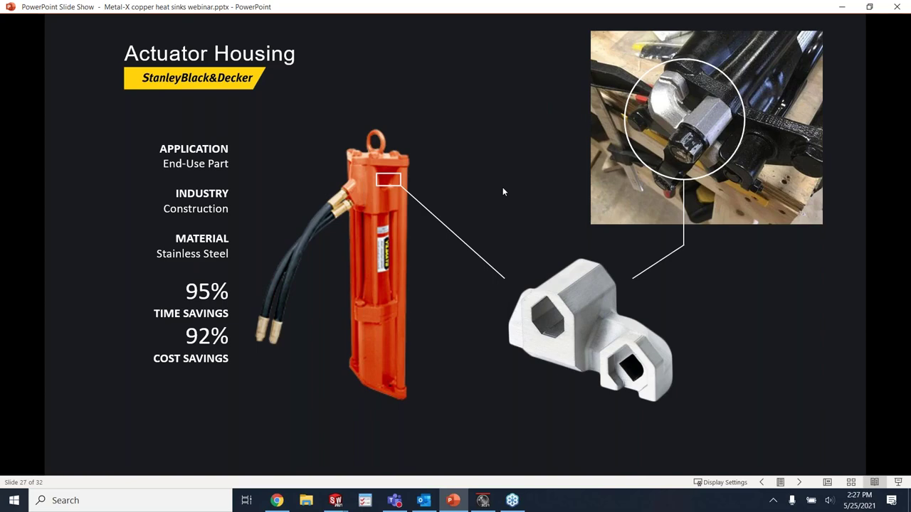
Step: Advance to slide 28, Additional Uses, with the customer quotes
{"action": "key", "text": "Right"}
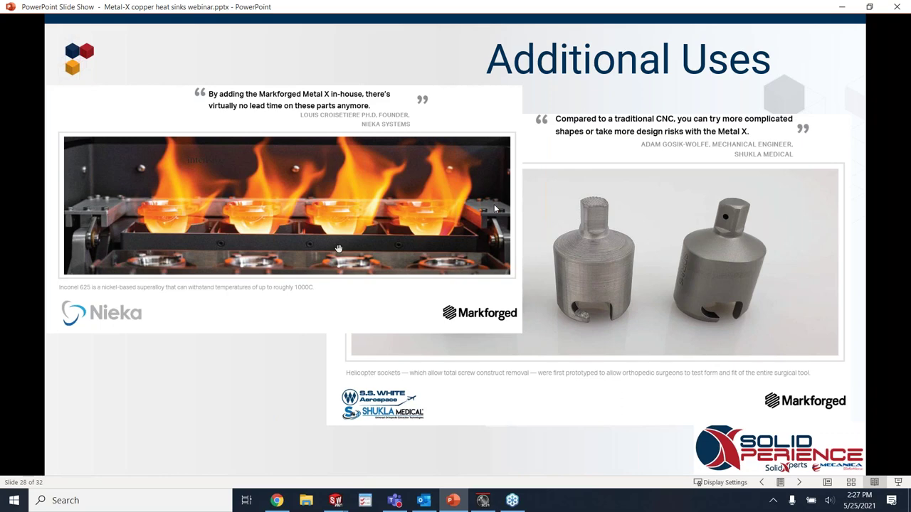
Step: Advance to slide 29, the industries and customer logo wall
{"action": "left_click", "coordinate": [657, 201]}
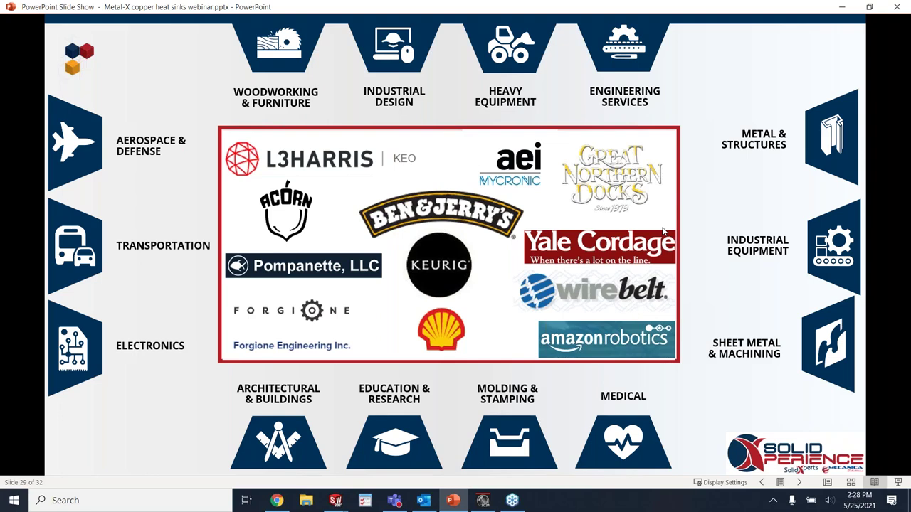
Step: Advance the slide show to slide 30, the over 7500 users and customers map
{"action": "left_click", "coordinate": [663, 232]}
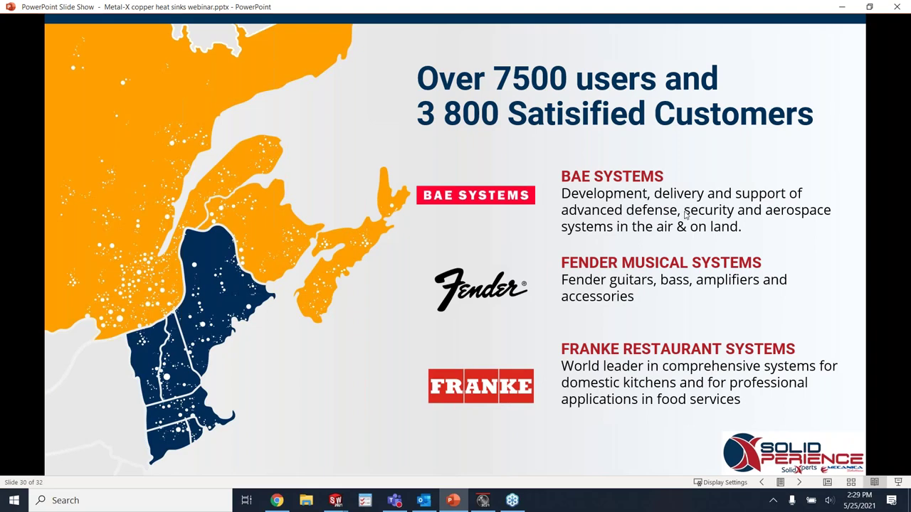
Step: Advance past the education network slide to slide 32, Your Quality Partner – Support and services
{"action": "left_click", "coordinate": [799, 212]}
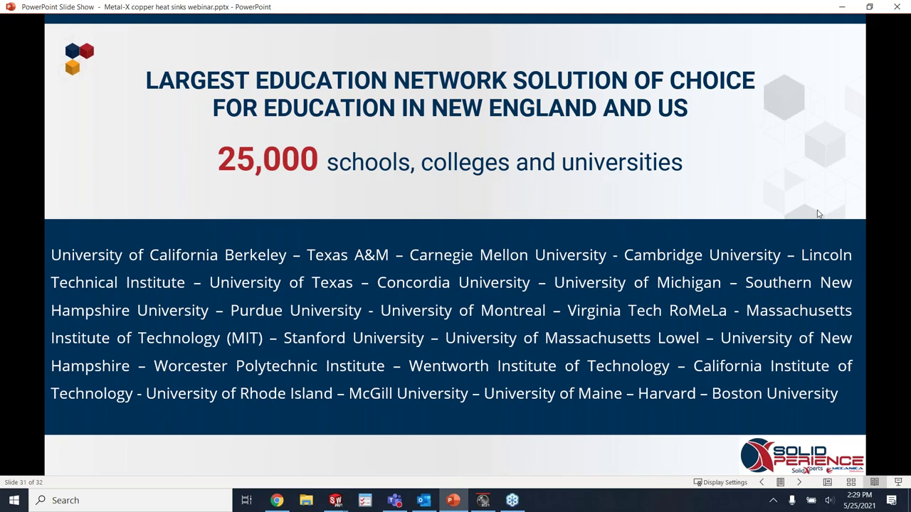
{"action": "left_click", "coordinate": [778, 190]}
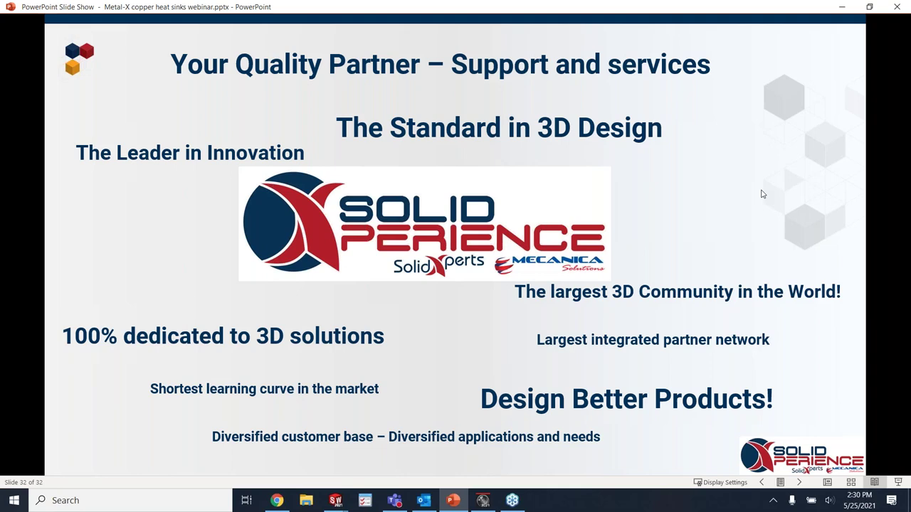
Step: Advance past slide 32 to the black end-of-show screen
{"action": "left_click", "coordinate": [171, 221]}
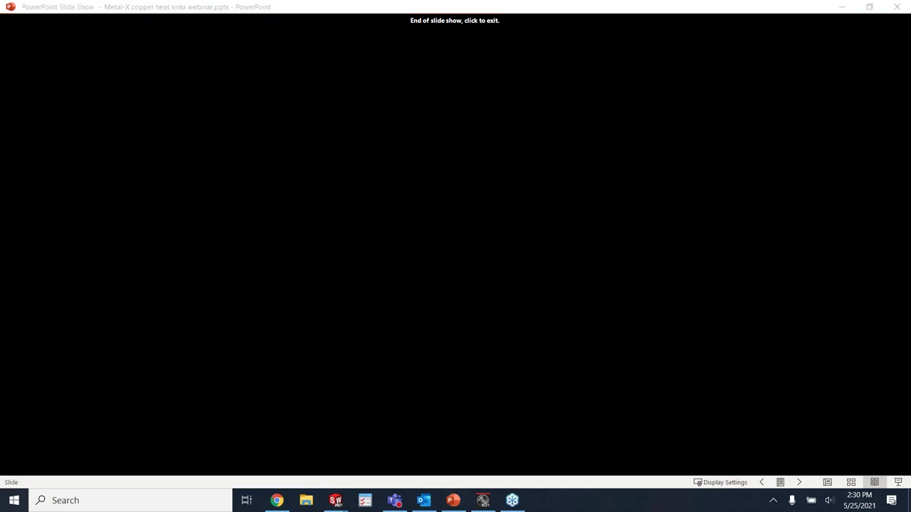
Step: Switch to SOLIDWORKS showing the printed-heatsink assembly's VG Chip Max Temperature goal plot
{"action": "key", "text": "alt+Tab"}
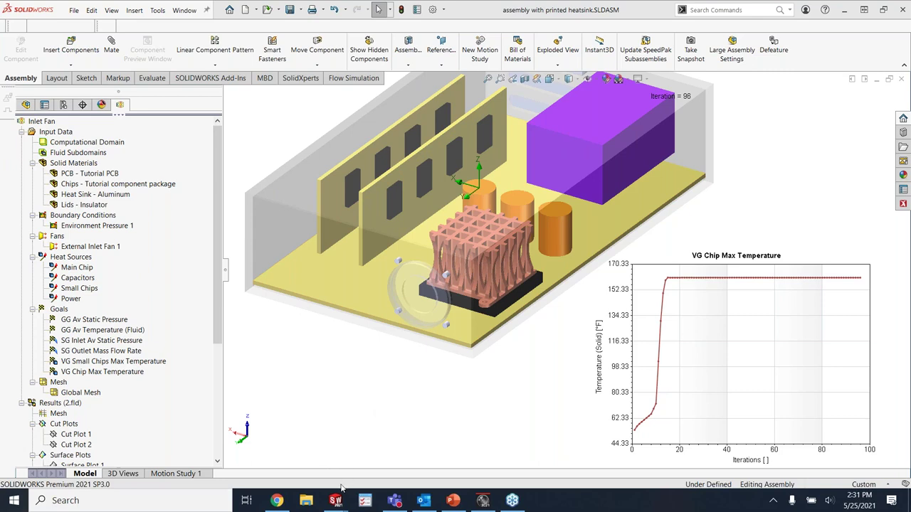
{"action": "mouse_move", "coordinate": [282, 503]}
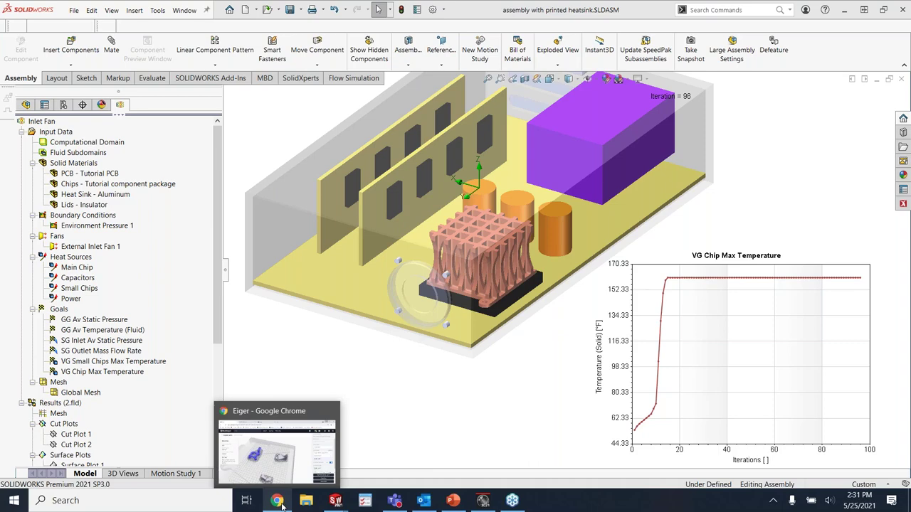
Step: In Eiger, deselect the Busbar part and go back twice toward the MF Heatsink v2 layer editor
{"action": "left_click", "coordinate": [282, 503]}
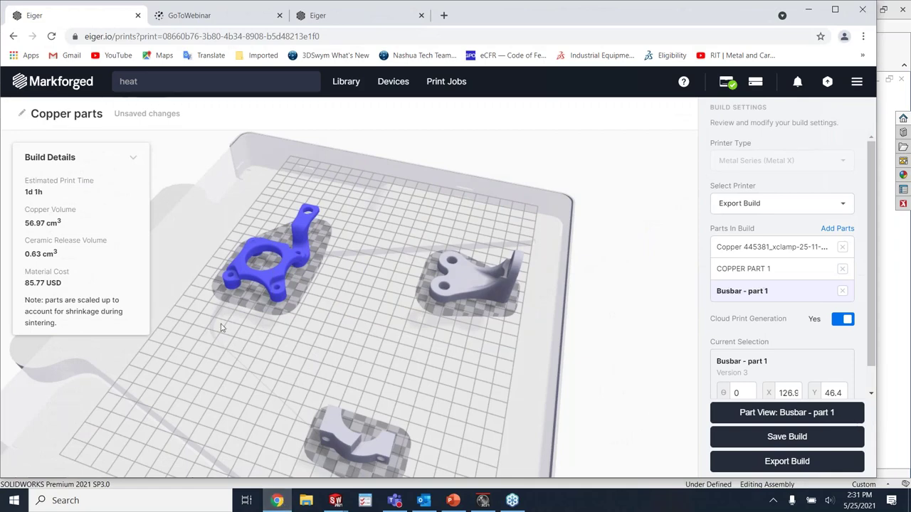
{"action": "left_click", "coordinate": [328, 330]}
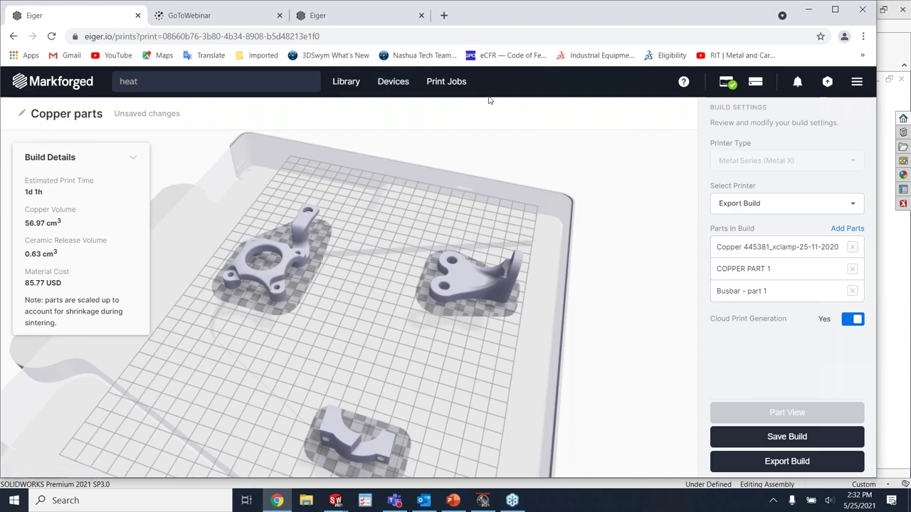
{"action": "left_click_drag", "start_coordinate": [479, 95], "coordinate": [426, 83]}
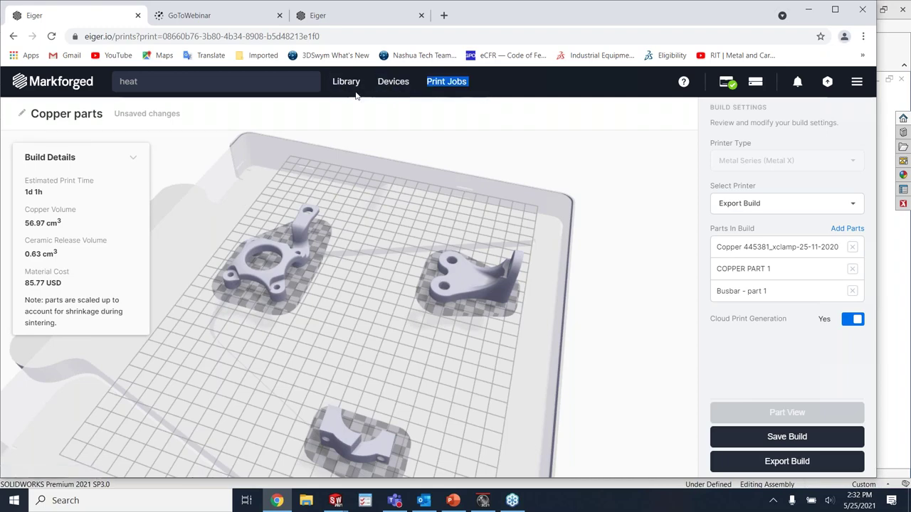
{"action": "left_click", "coordinate": [13, 37]}
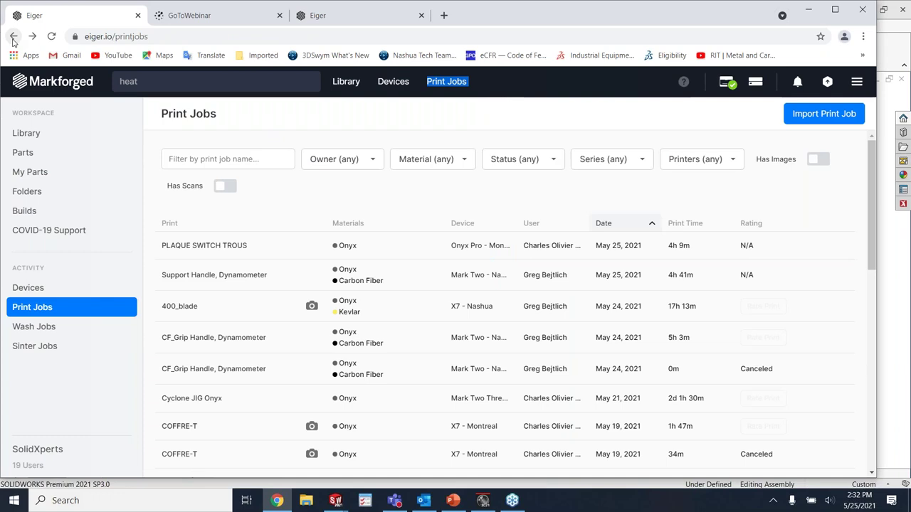
{"action": "left_click", "coordinate": [13, 36]}
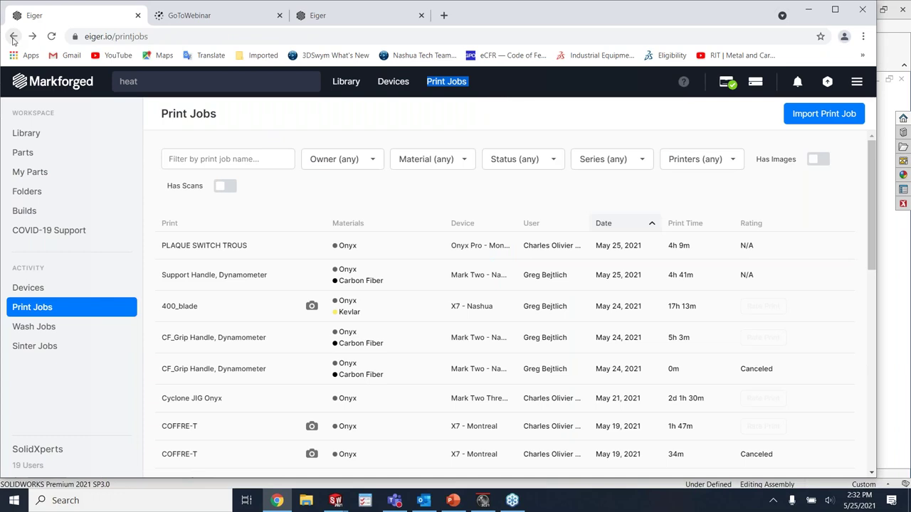
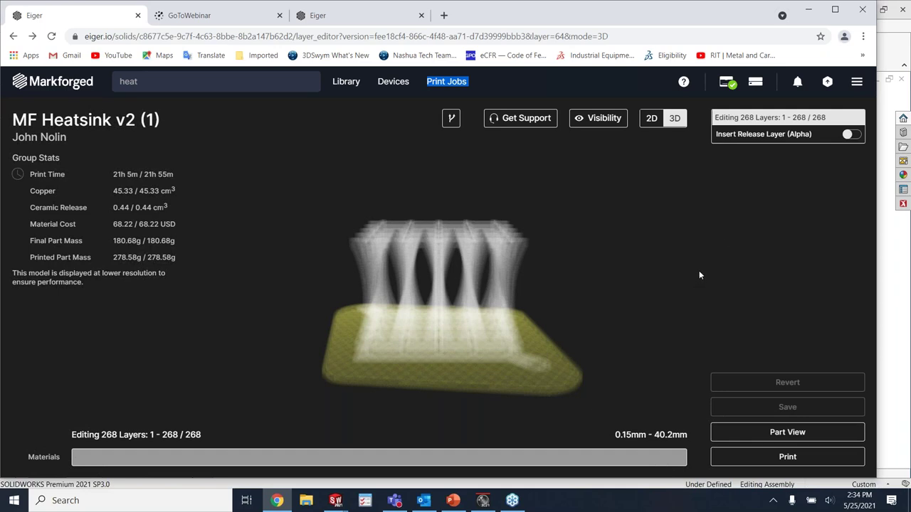
Step: Leave the layer editor for MF Heatsink v2's part details page, then open the account menu
{"action": "left_click_drag", "start_coordinate": [699, 275], "coordinate": [810, 305]}
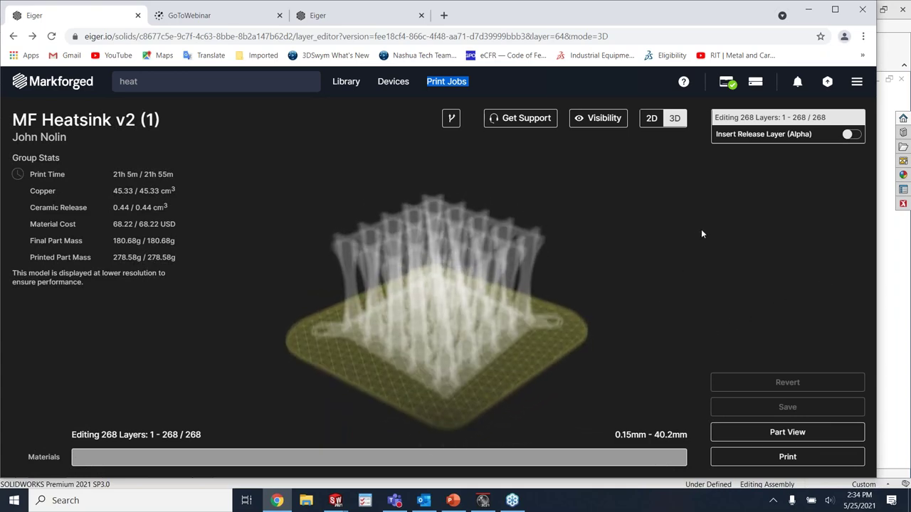
{"action": "mouse_move", "coordinate": [701, 234]}
{"action": "left_mouse_down"}
{"action": "mouse_move", "coordinate": [687, 276]}
{"action": "mouse_move", "coordinate": [589, 316]}
{"action": "mouse_move", "coordinate": [454, 230]}
{"action": "mouse_move", "coordinate": [368, 196]}
{"action": "mouse_move", "coordinate": [487, 213]}
{"action": "mouse_move", "coordinate": [624, 207]}
{"action": "mouse_move", "coordinate": [667, 230]}
{"action": "mouse_move", "coordinate": [639, 234]}
{"action": "mouse_move", "coordinate": [687, 242]}
{"action": "left_mouse_up"}
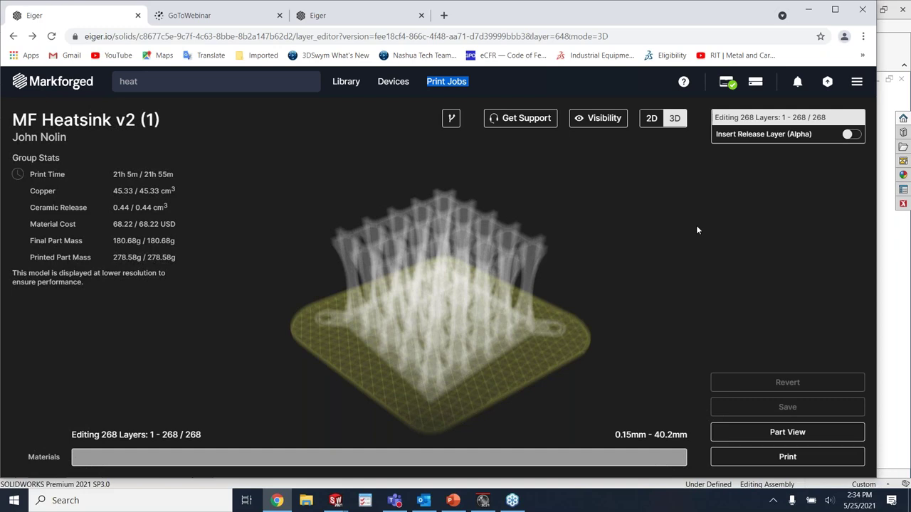
{"action": "left_click", "coordinate": [802, 434]}
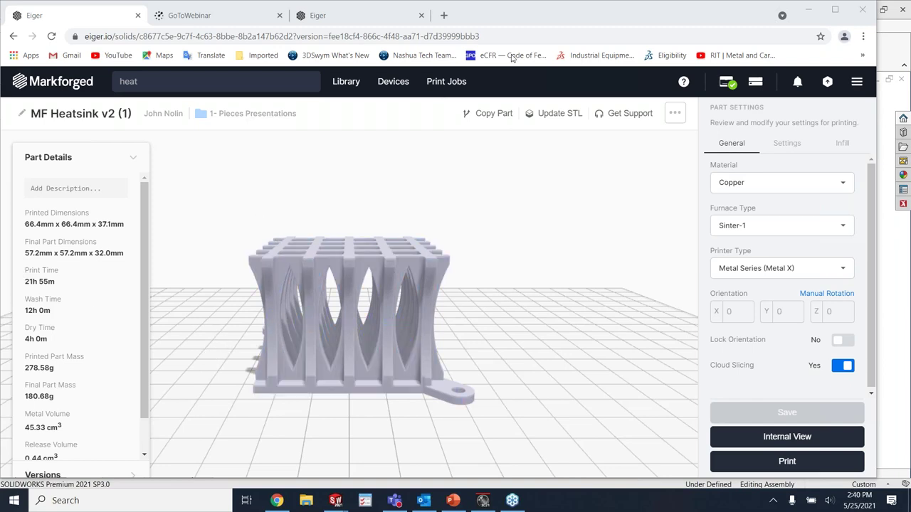
{"action": "left_click", "coordinate": [857, 83]}
{"action": "left_click", "coordinate": [857, 82]}
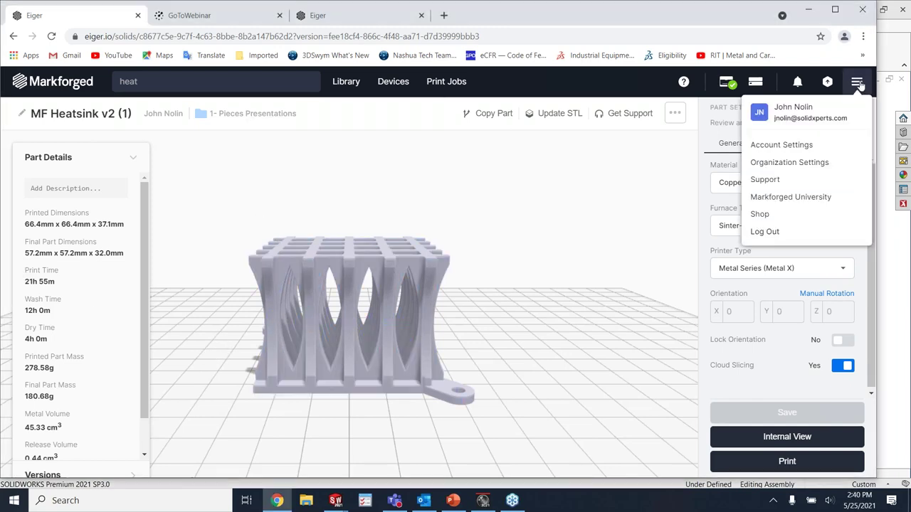
Step: Go through the organization and personal account settings to the usage Dashboard
{"action": "left_click", "coordinate": [793, 164]}
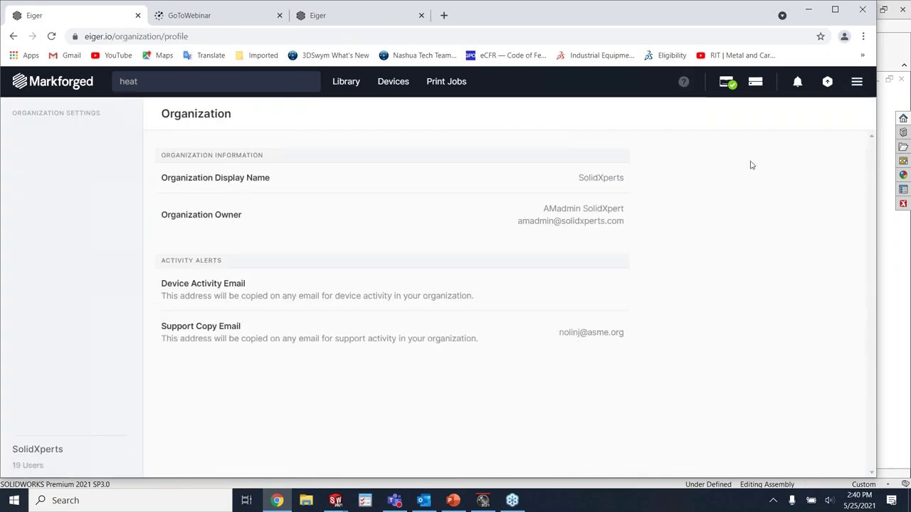
{"action": "left_click", "coordinate": [857, 83]}
{"action": "left_click", "coordinate": [796, 145]}
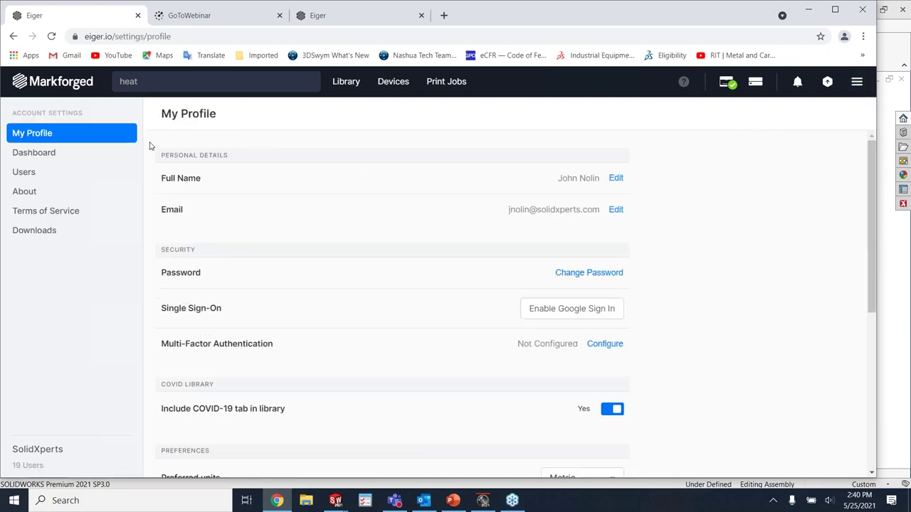
{"action": "left_click", "coordinate": [34, 155]}
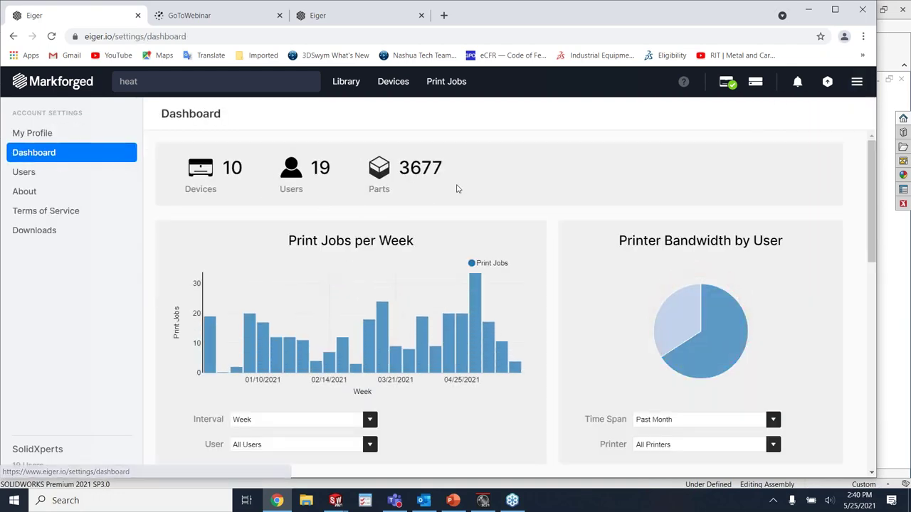
Step: Enlarge the window and scroll down to the Material Usage and Parts Uploaded per Week charts
{"action": "scroll", "coordinate": [738, 182], "scroll_direction": "down", "scroll_amount": 1}
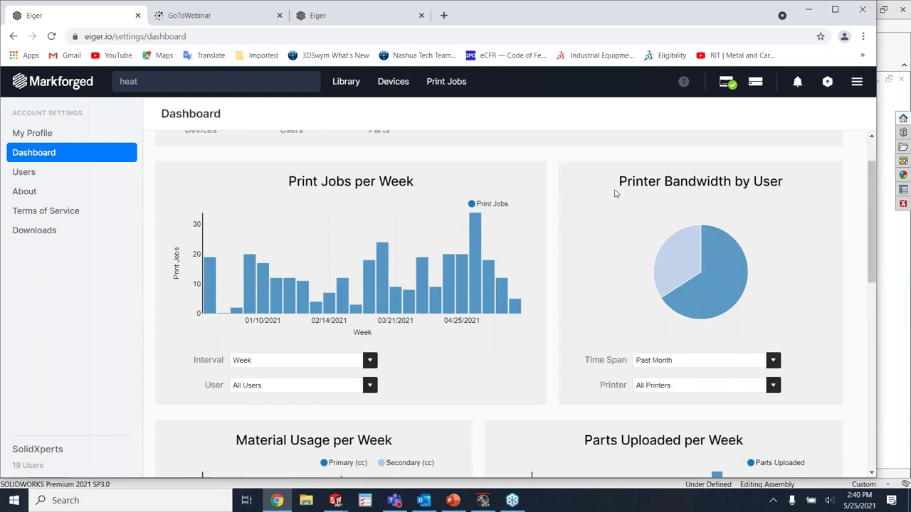
{"action": "scroll", "coordinate": [616, 193], "scroll_direction": "down", "scroll_amount": 1}
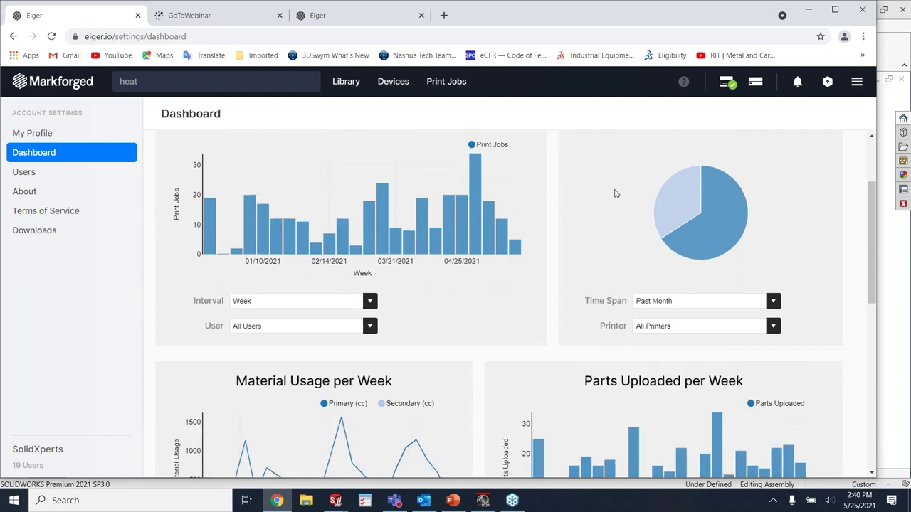
{"action": "scroll", "coordinate": [616, 193], "scroll_direction": "down", "scroll_amount": 1}
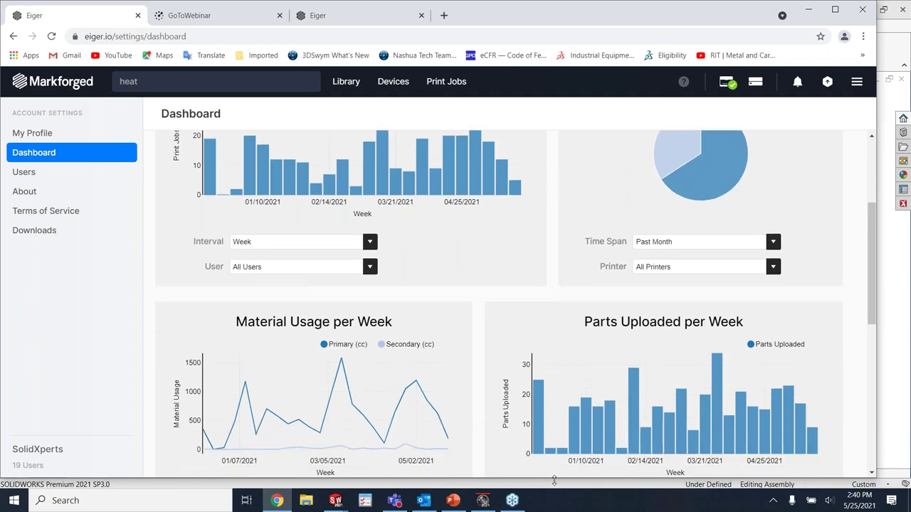
{"action": "left_click_drag", "start_coordinate": [554, 481], "coordinate": [554, 489]}
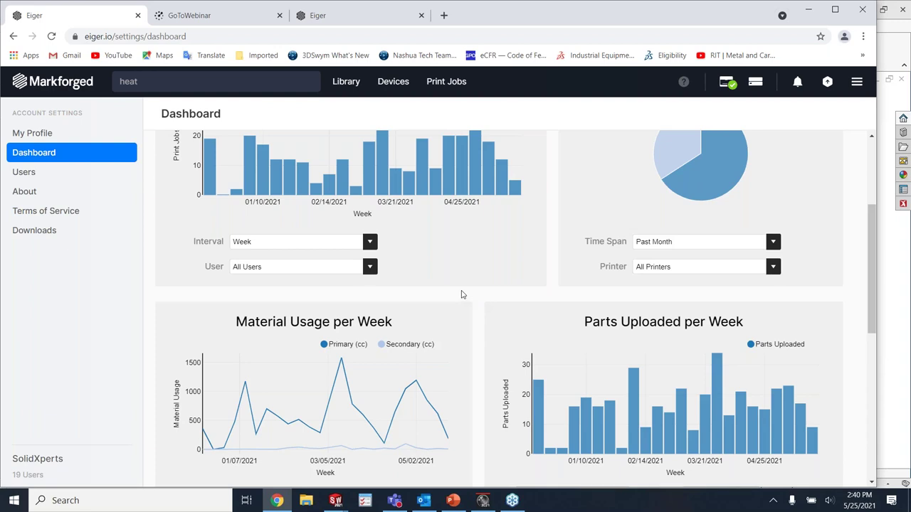
{"action": "scroll", "coordinate": [452, 292], "scroll_direction": "down", "scroll_amount": 1}
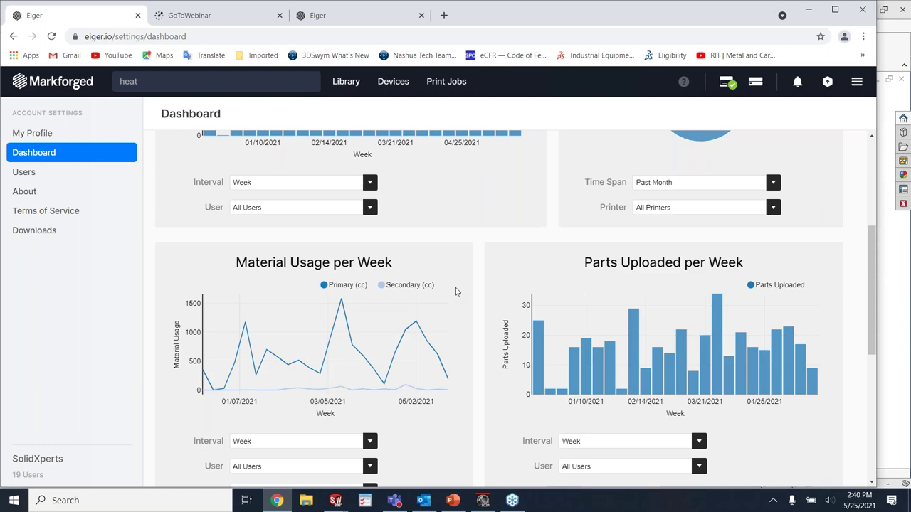
{"action": "scroll", "coordinate": [456, 292], "scroll_direction": "down", "scroll_amount": 2}
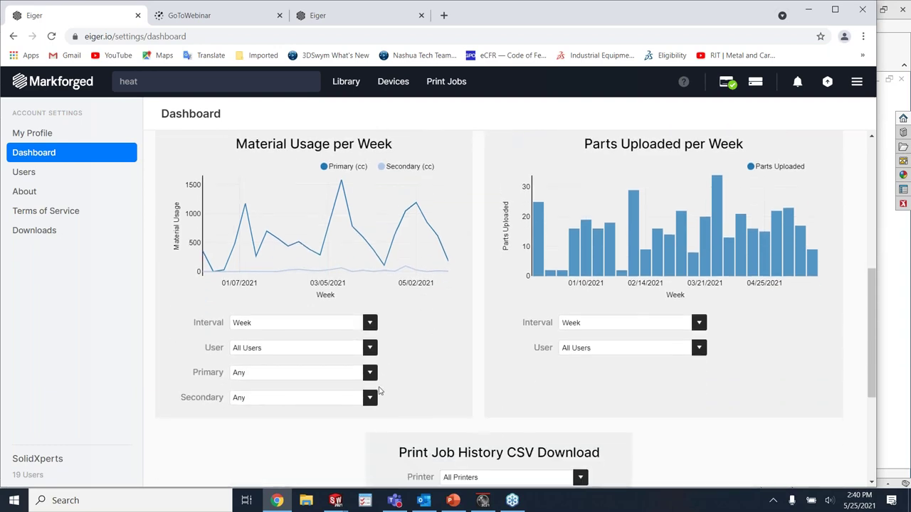
Step: Set the Material Usage per Week chart's Primary material filter to Copper
{"action": "left_click", "coordinate": [370, 375]}
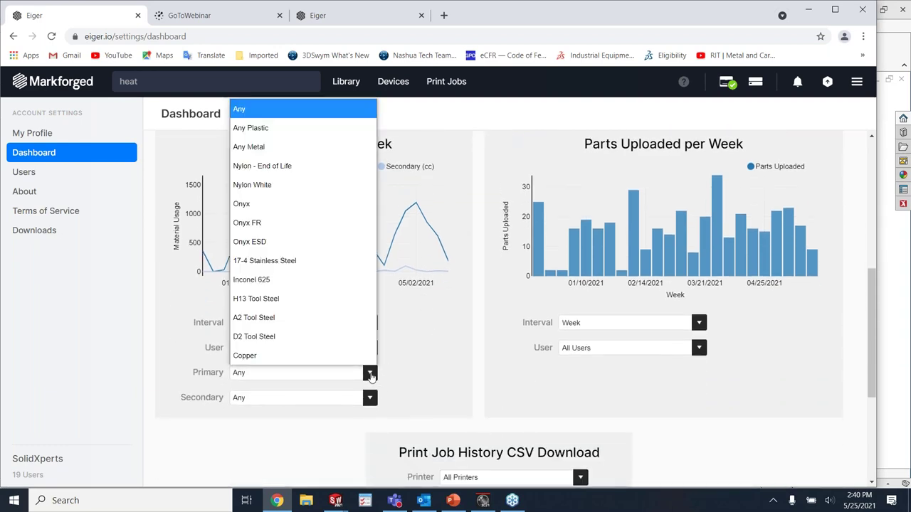
{"action": "left_click", "coordinate": [302, 354]}
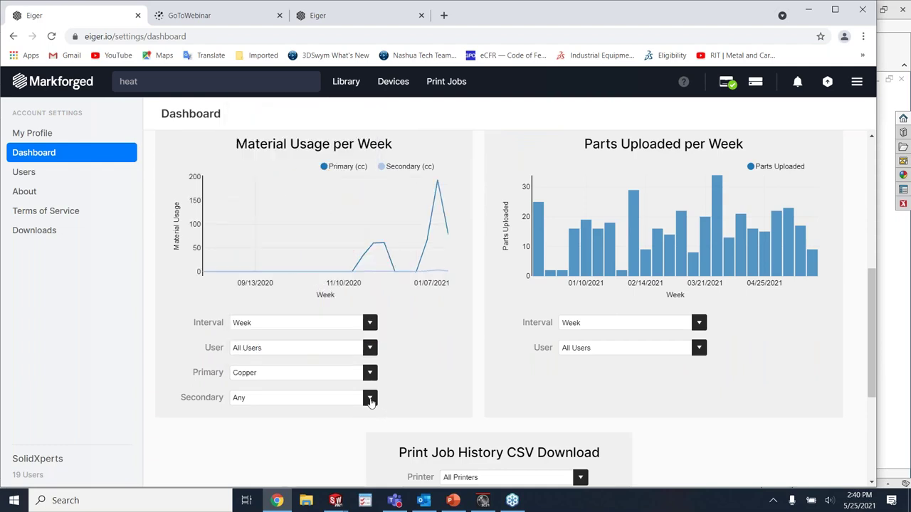
{"action": "scroll", "coordinate": [371, 400], "scroll_direction": "up", "scroll_amount": 3}
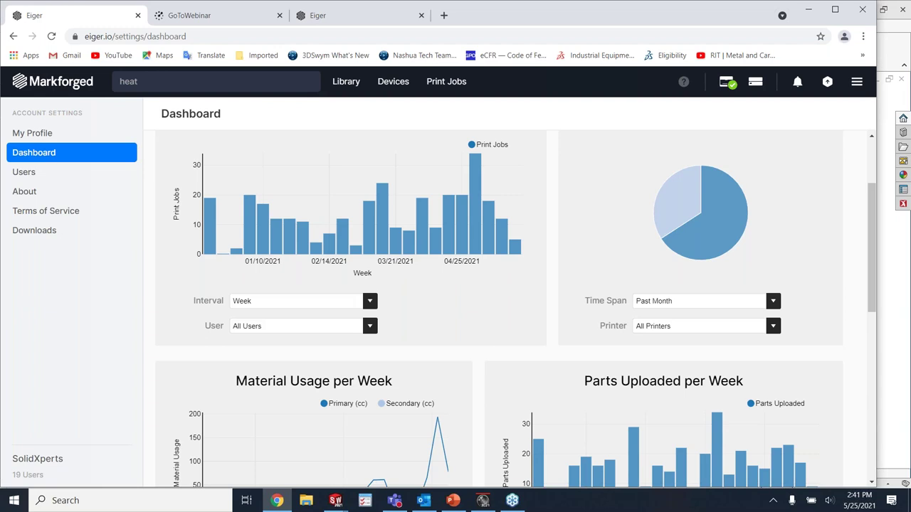
Step: Scroll up to the summary row, then down to the Print Job History and Custom Analytics CSV downloads
{"action": "scroll", "coordinate": [590, 296], "scroll_direction": "up", "scroll_amount": 2}
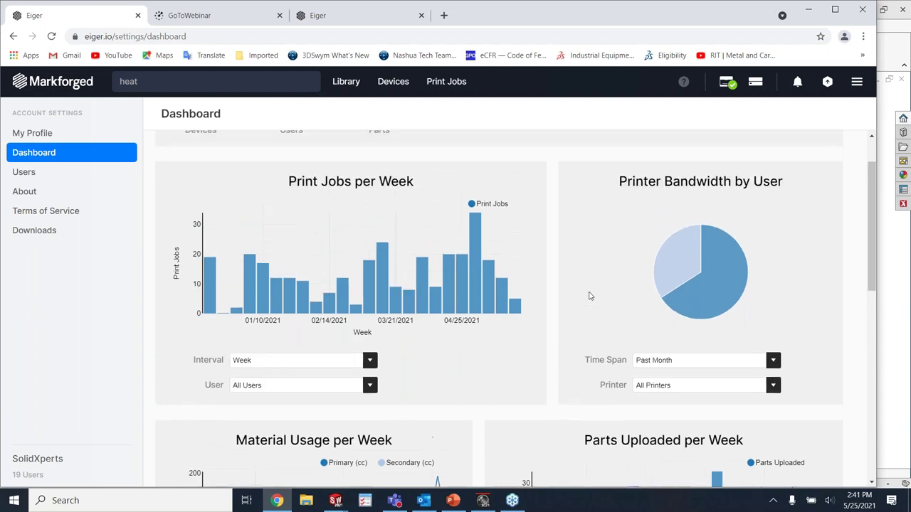
{"action": "scroll", "coordinate": [589, 296], "scroll_direction": "up", "scroll_amount": 2}
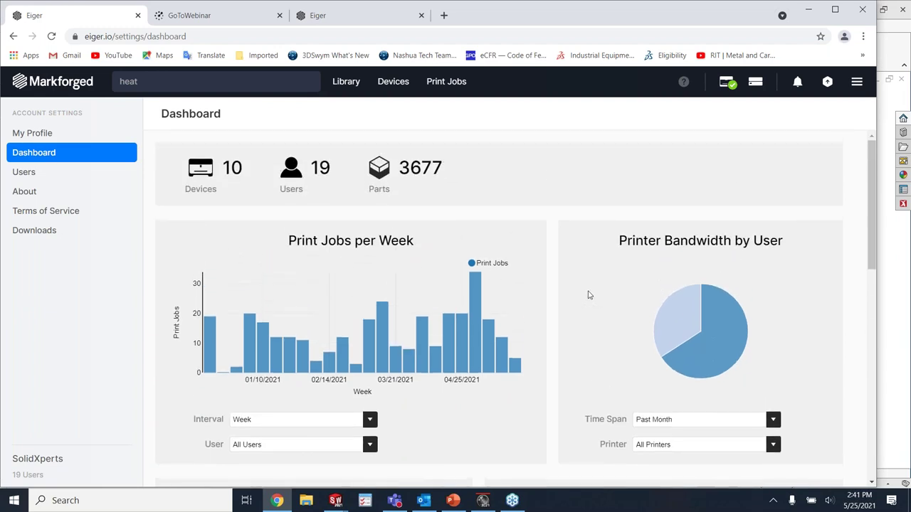
{"action": "scroll", "coordinate": [588, 294], "scroll_direction": "down", "scroll_amount": 2}
{"action": "scroll", "coordinate": [588, 294], "scroll_direction": "down", "scroll_amount": 3}
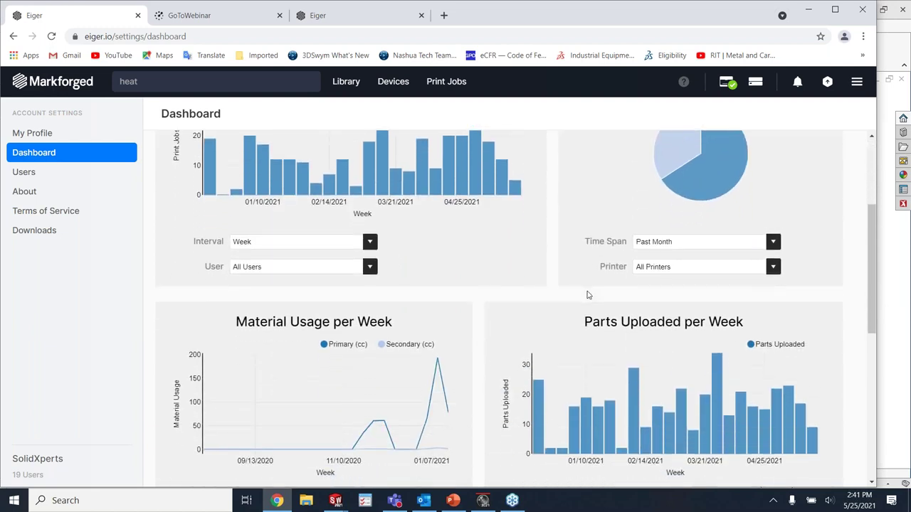
{"action": "scroll", "coordinate": [587, 295], "scroll_direction": "down", "scroll_amount": 1}
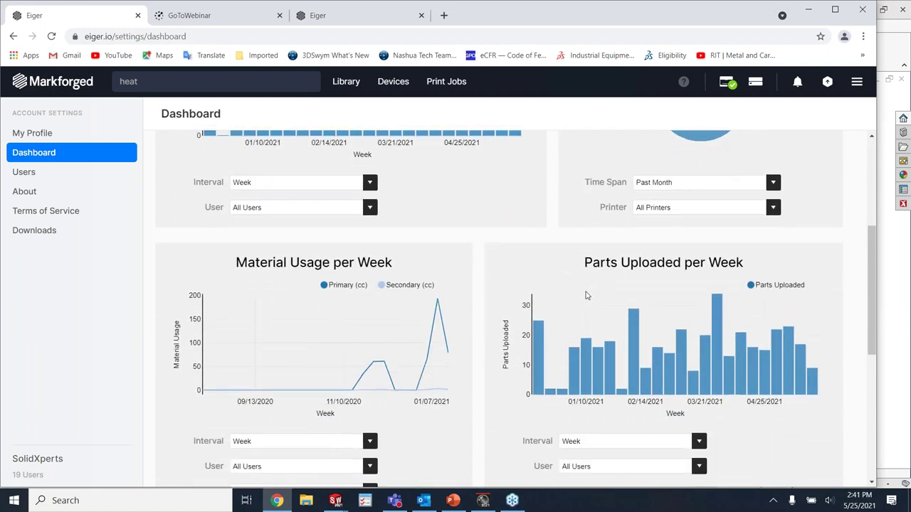
{"action": "scroll", "coordinate": [685, 302], "scroll_direction": "down", "scroll_amount": 1}
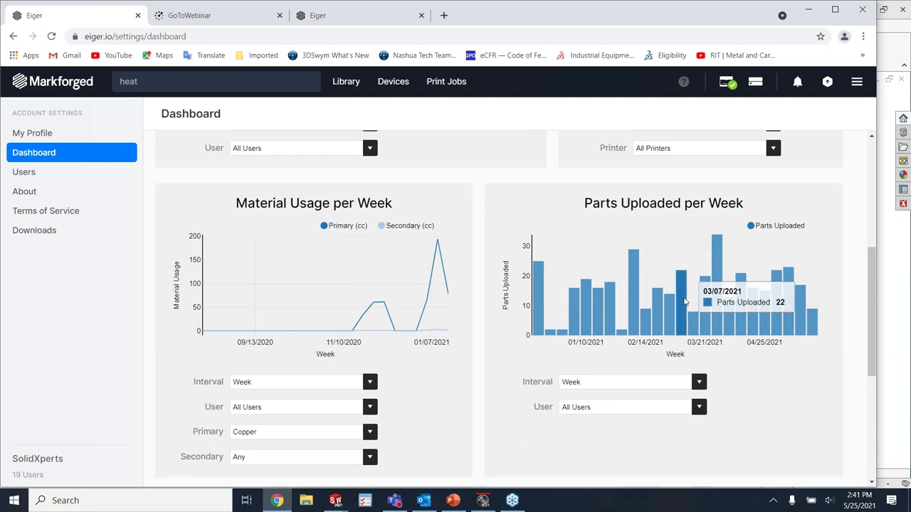
{"action": "scroll", "coordinate": [860, 371], "scroll_direction": "down", "scroll_amount": 1}
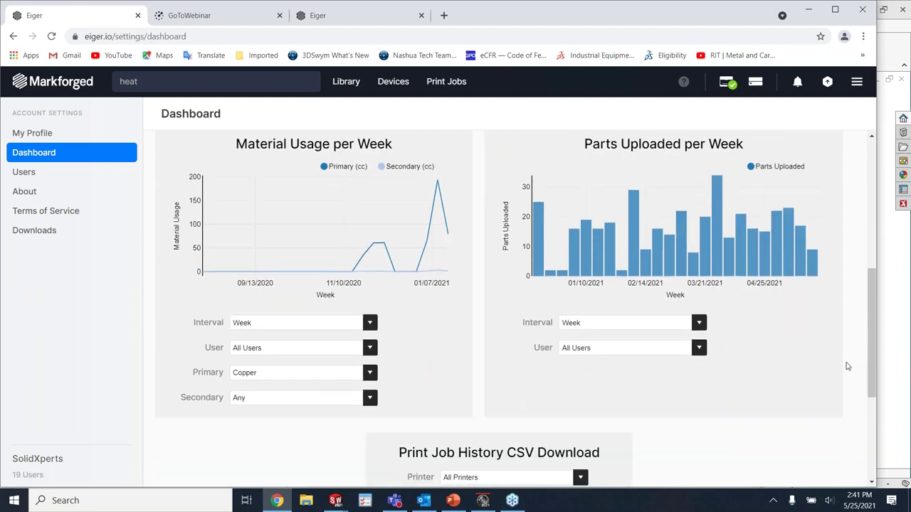
{"action": "scroll", "coordinate": [848, 366], "scroll_direction": "down", "scroll_amount": 2}
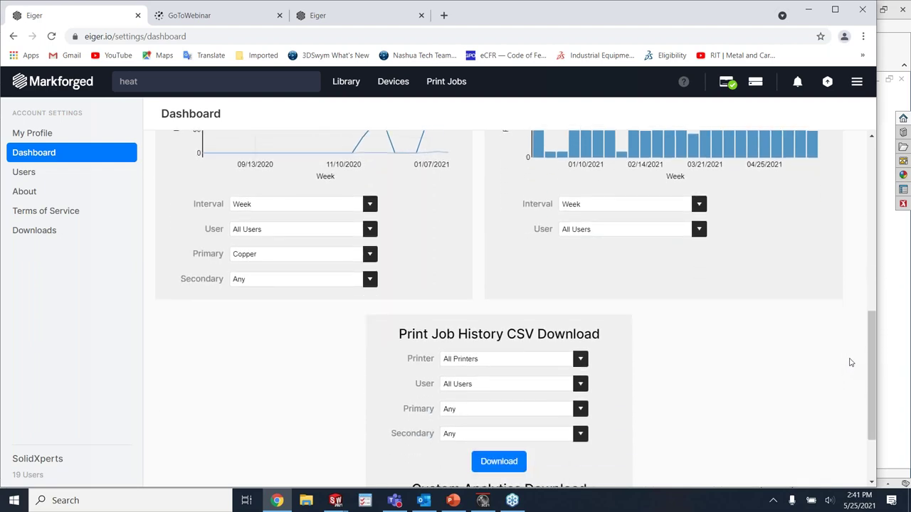
{"action": "scroll", "coordinate": [855, 363], "scroll_direction": "down", "scroll_amount": 1}
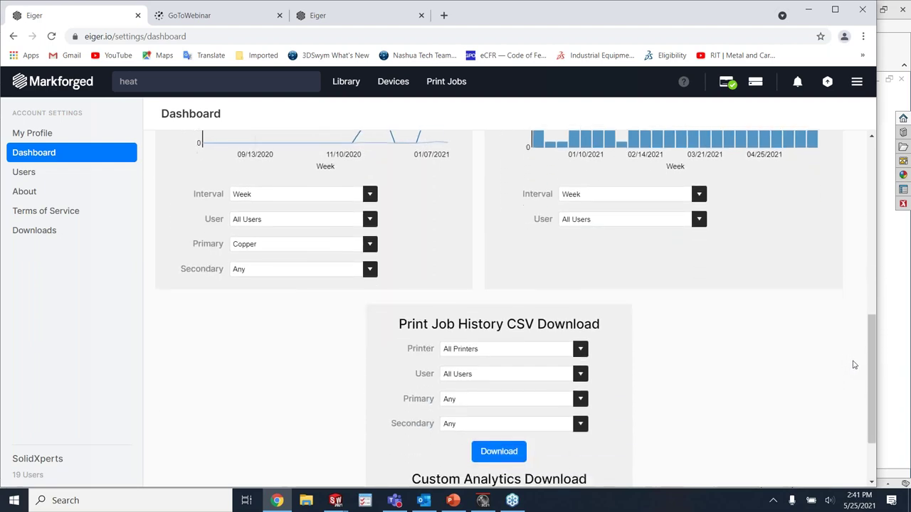